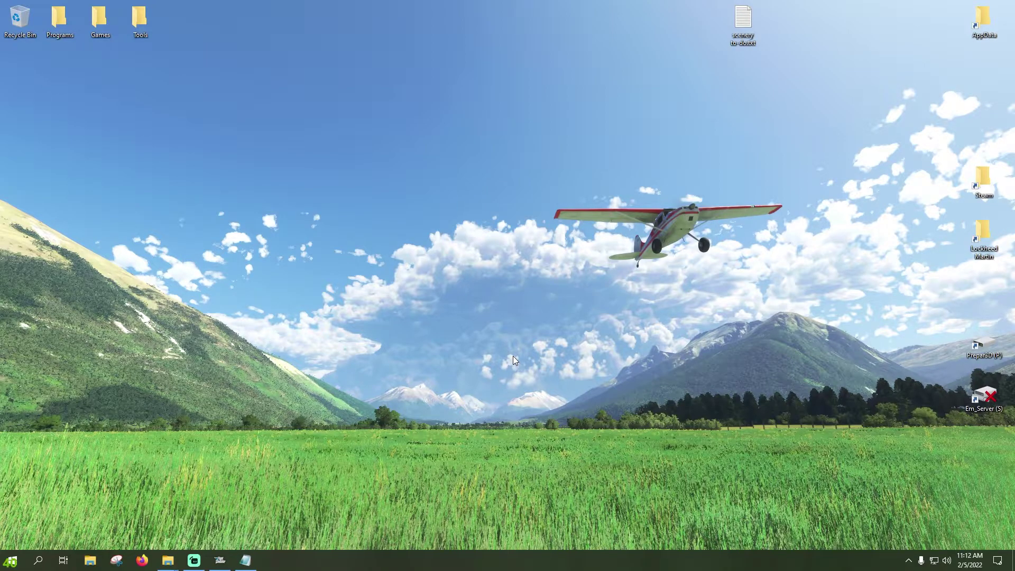
- Open the export folder in the picnic table's msfs project and examine the exported .bin, .gltf and .xml files
{"action": "key", "text": "alt+Tab"}
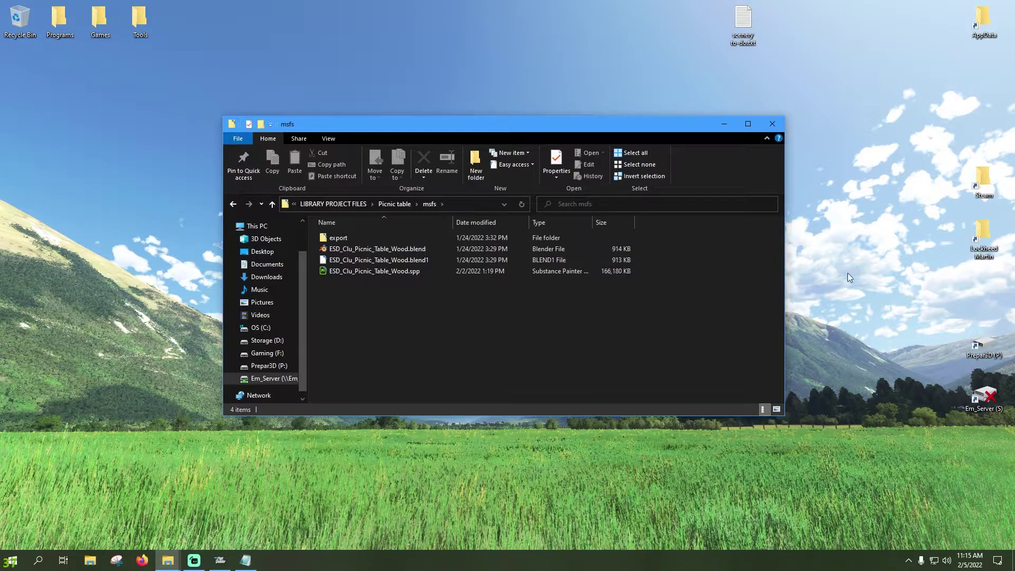
{"action": "double_click", "coordinate": [370, 240]}
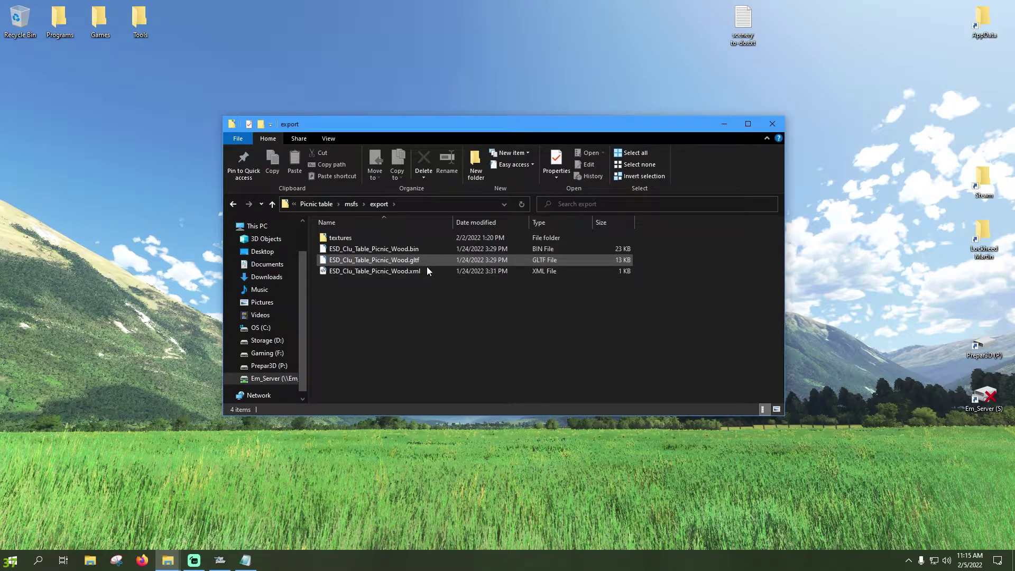
{"action": "left_click_drag", "start_coordinate": [405, 290], "coordinate": [439, 246]}
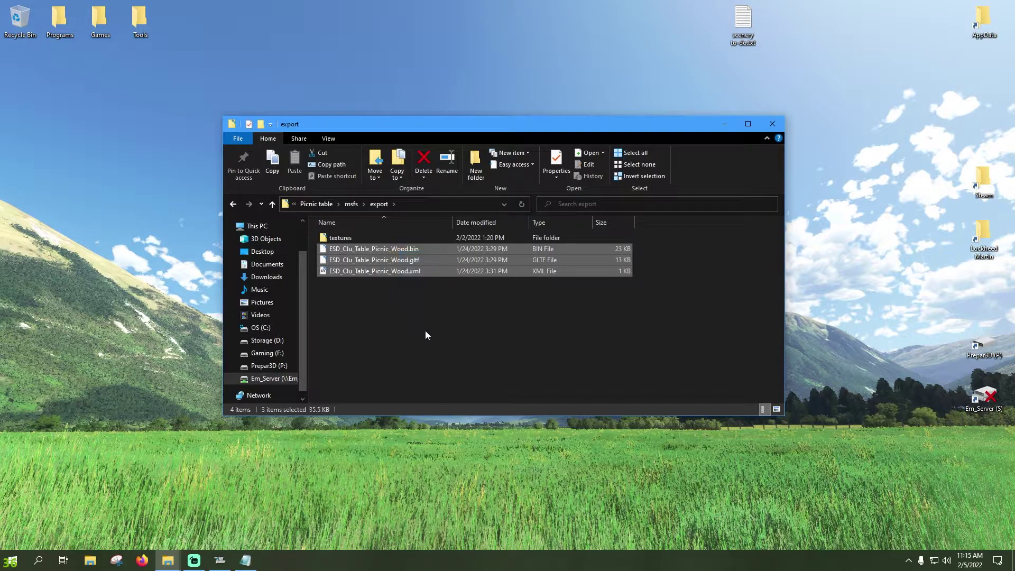
- Open ESD_Clu_Table_Picnic_Wood.xml in Notepad, examine the model's GUID, and close the file
{"action": "left_click", "coordinate": [428, 272]}
{"action": "right_click", "coordinate": [428, 270]}
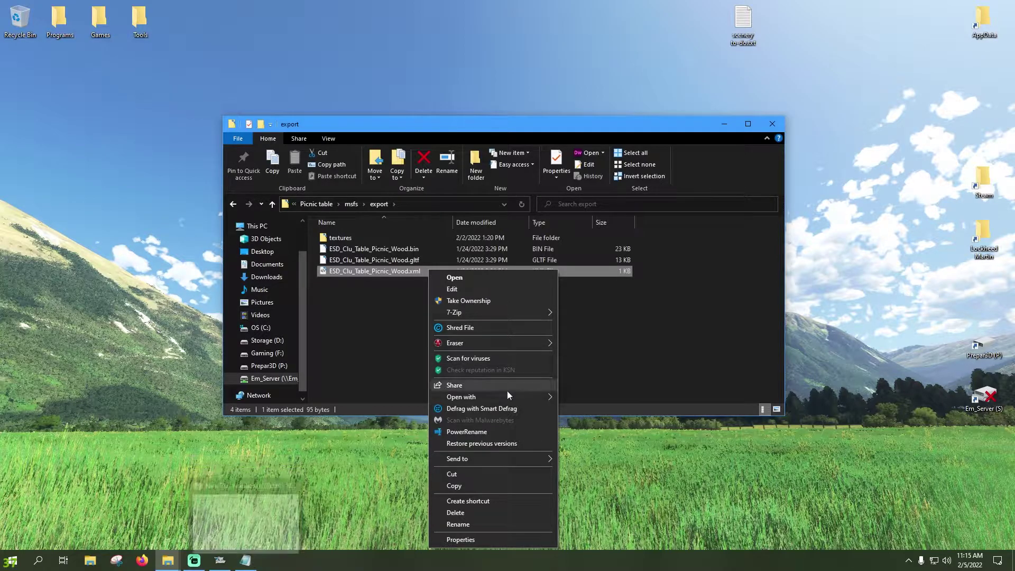
{"action": "mouse_move", "coordinate": [531, 396]}
{"action": "left_click", "coordinate": [592, 432]}
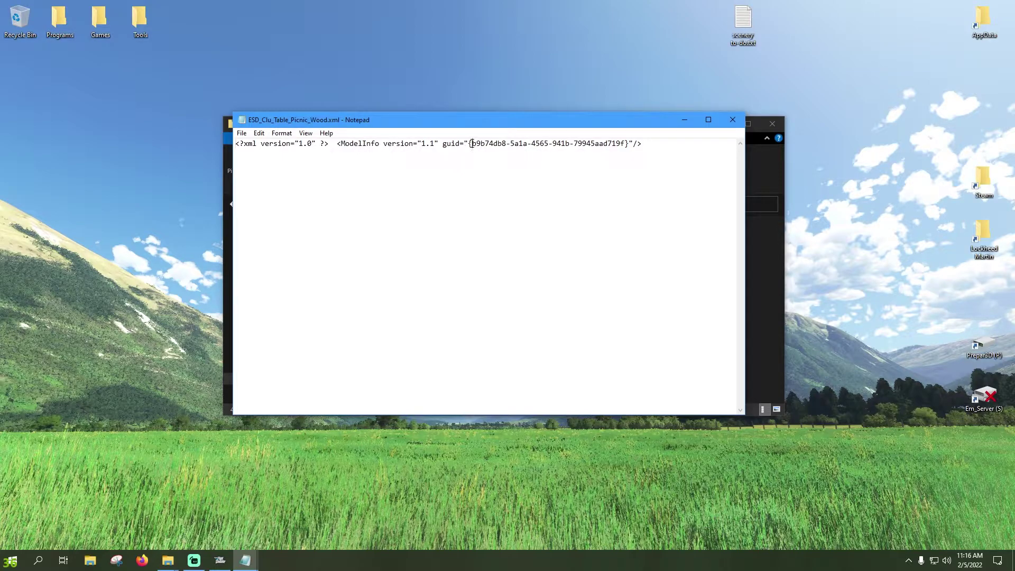
{"action": "left_click_drag", "start_coordinate": [472, 143], "coordinate": [668, 146]}
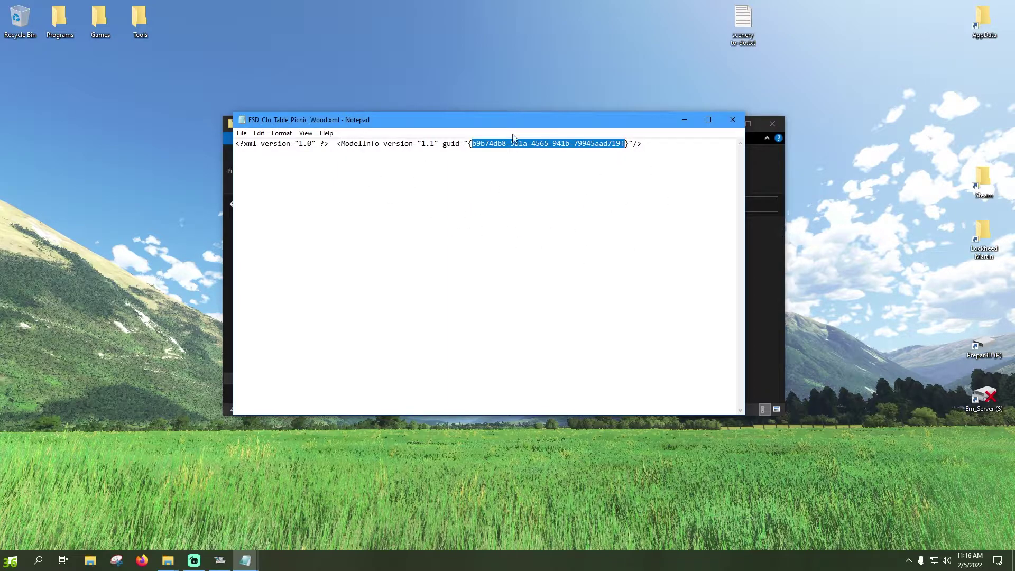
{"action": "left_click", "coordinate": [675, 154]}
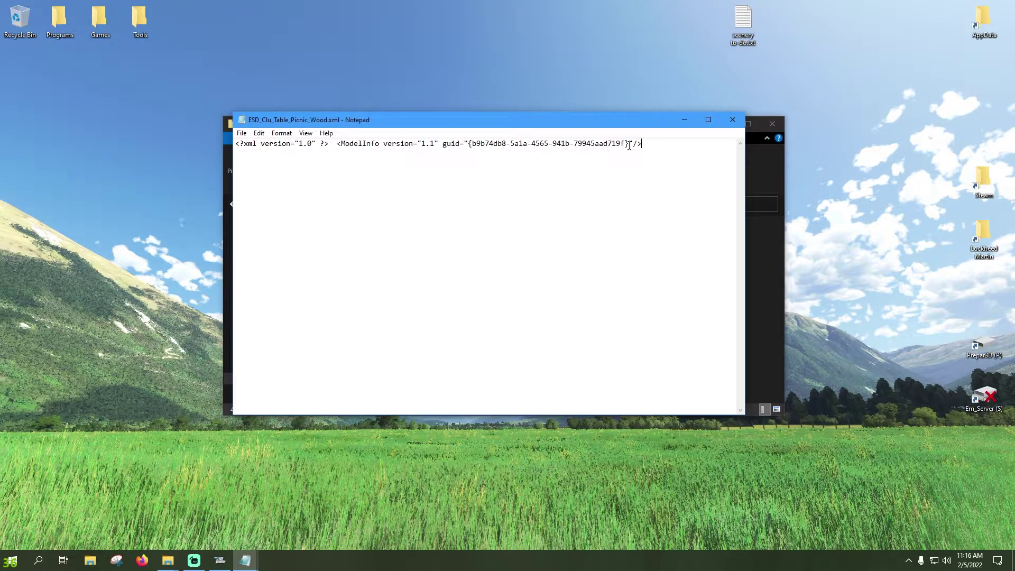
{"action": "left_click", "coordinate": [732, 119]}
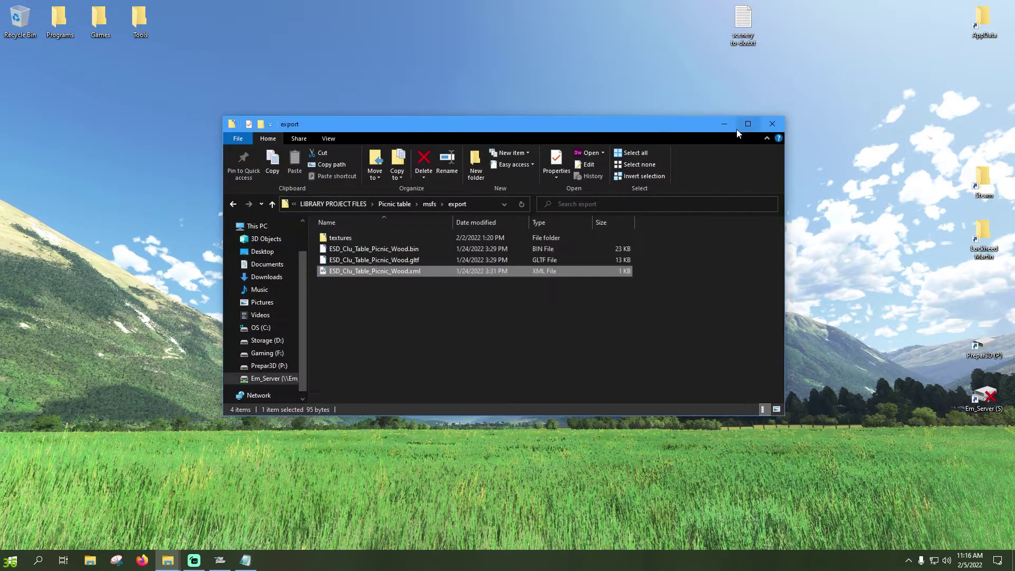
- Review the three ESD_Clu_Table_Picnic_Wood model files once more and close the export folder window
{"action": "left_click", "coordinate": [453, 316]}
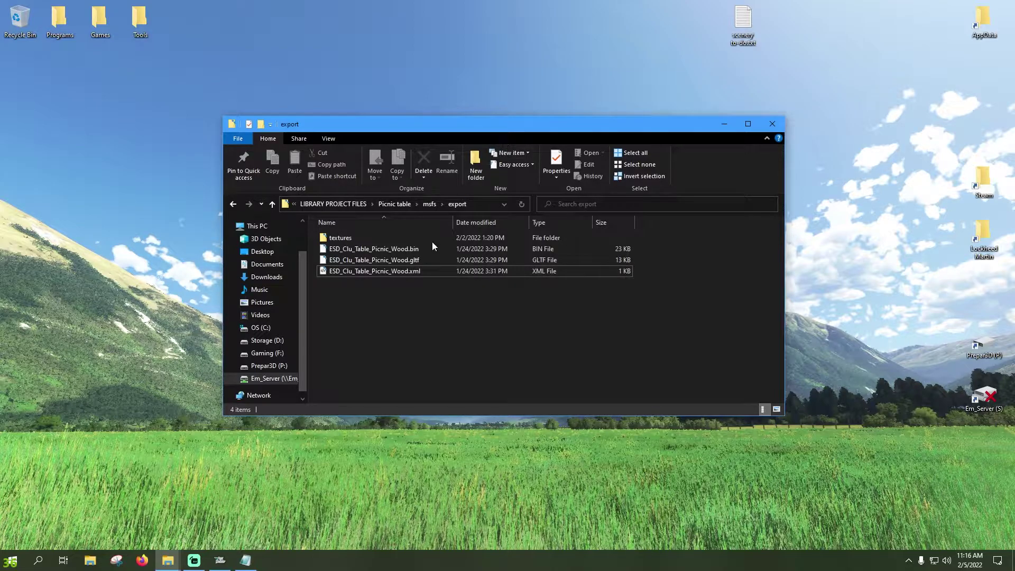
{"action": "left_click_drag", "start_coordinate": [424, 271], "coordinate": [444, 245]}
{"action": "left_click", "coordinate": [425, 320]}
{"action": "left_click_drag", "start_coordinate": [468, 125], "coordinate": [638, 123]}
{"action": "left_click", "coordinate": [812, 123]}
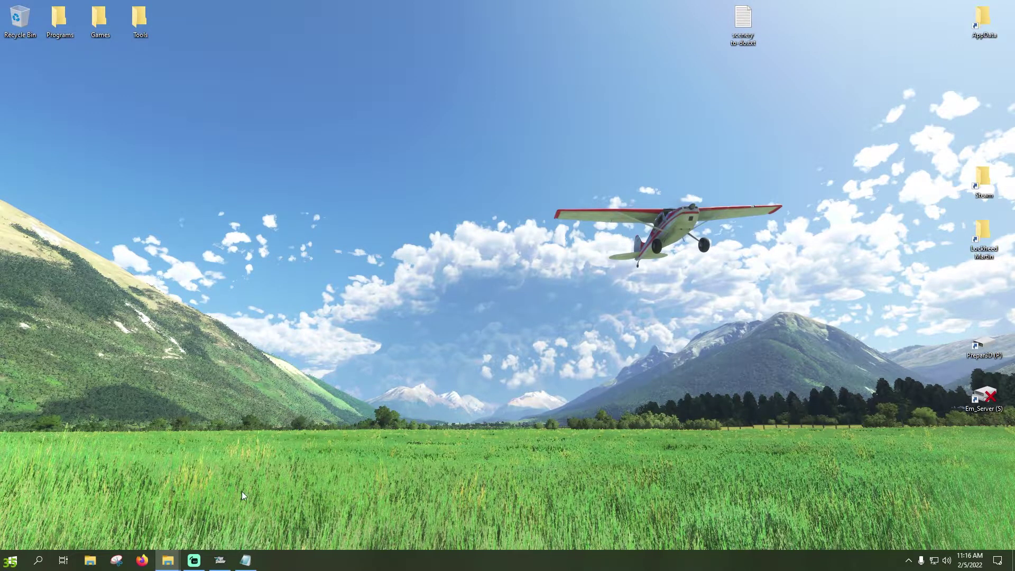
- Switch to Microsoft Flight Simulator, check the inititals-addon-name package in the Project Editor, and reposition its Inspector
{"action": "left_click", "coordinate": [219, 560]}
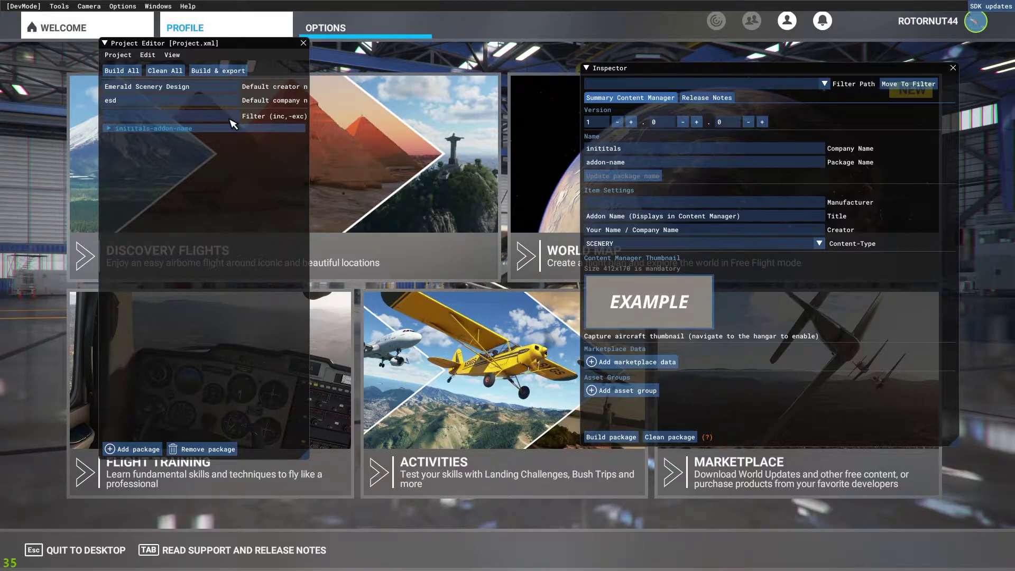
{"action": "left_click", "coordinate": [111, 128]}
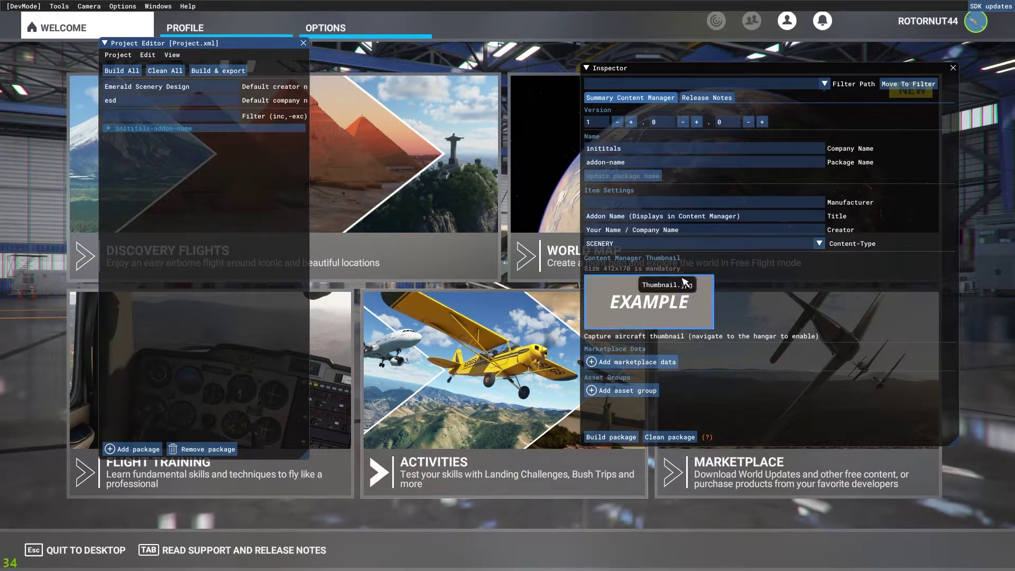
{"action": "left_click", "coordinate": [171, 54]}
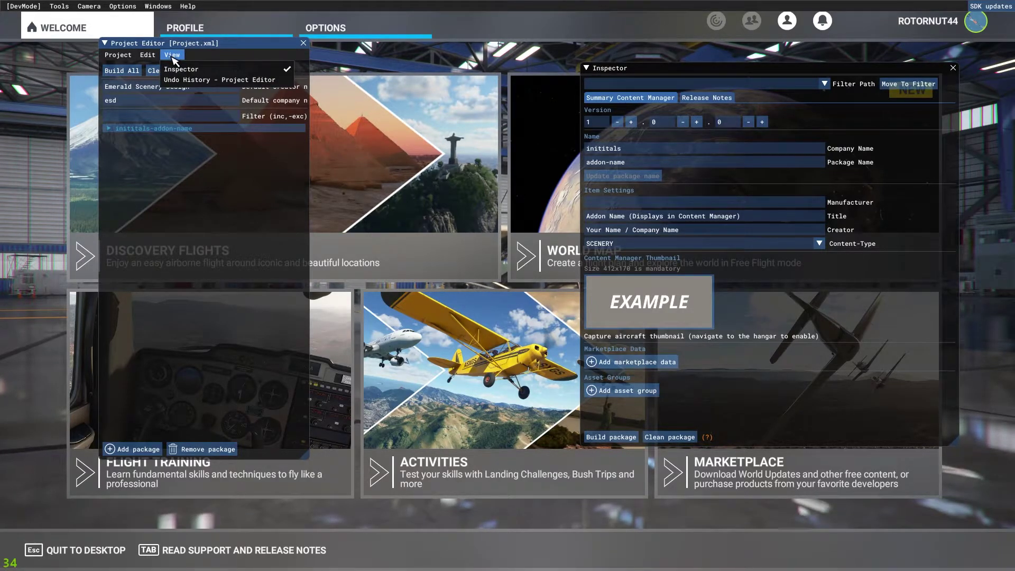
{"action": "left_click", "coordinate": [181, 69]}
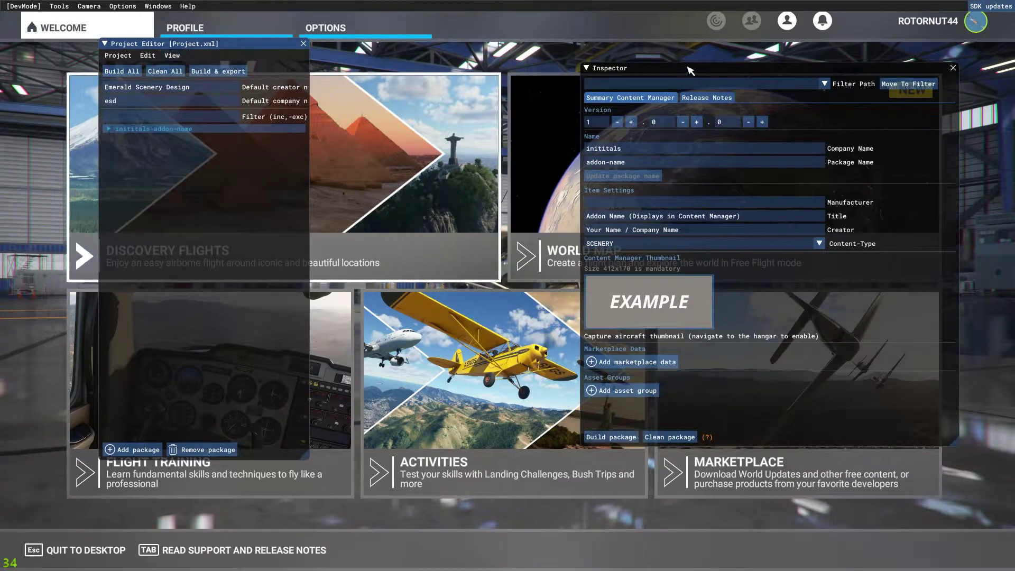
{"action": "left_click_drag", "start_coordinate": [711, 82], "coordinate": [686, 95]}
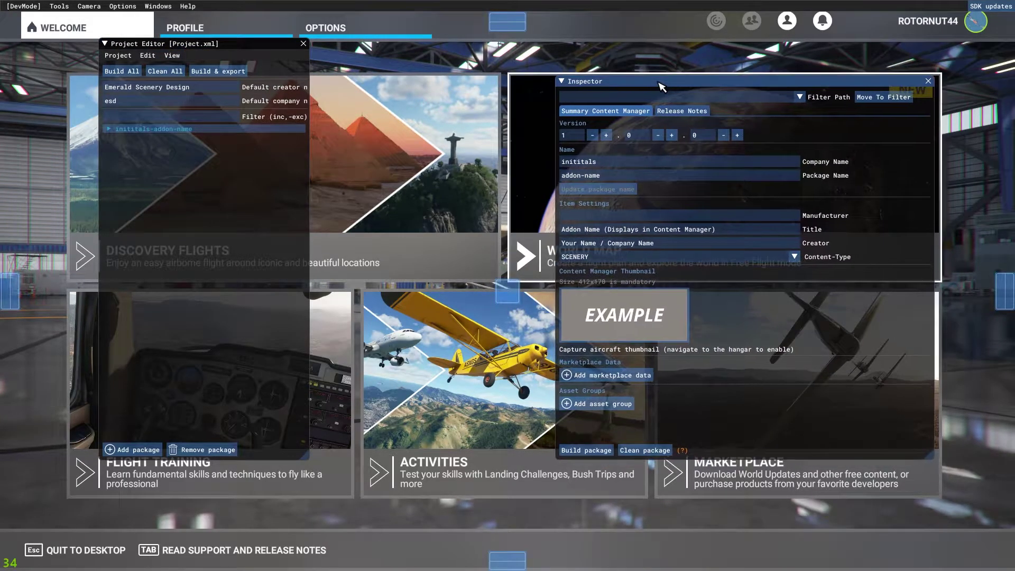
- Add a custom asset group of type ModelLib named PATK_ModelLib to the package
{"action": "left_click", "coordinate": [599, 407]}
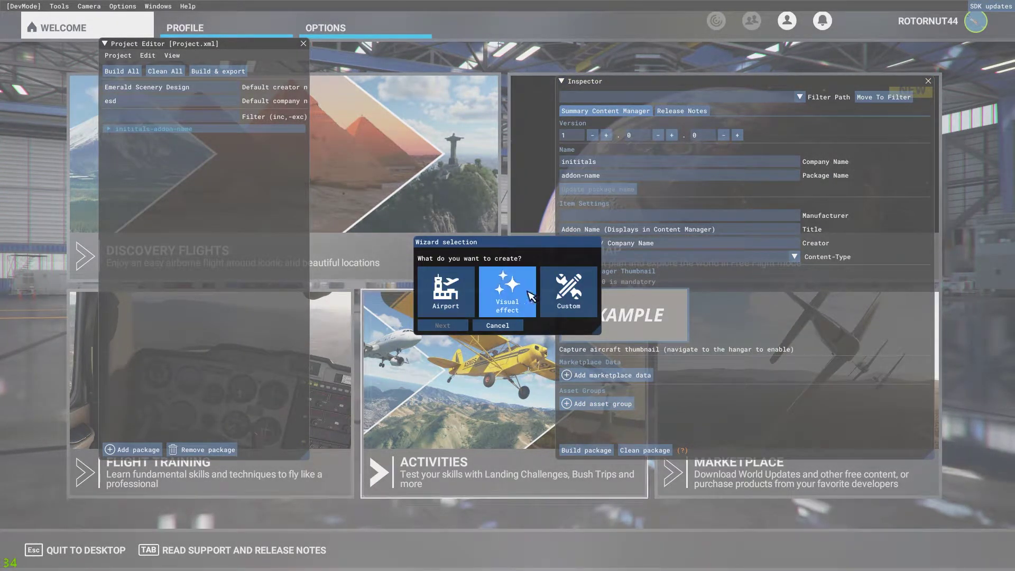
{"action": "left_click", "coordinate": [555, 306]}
{"action": "left_click", "coordinate": [442, 361]}
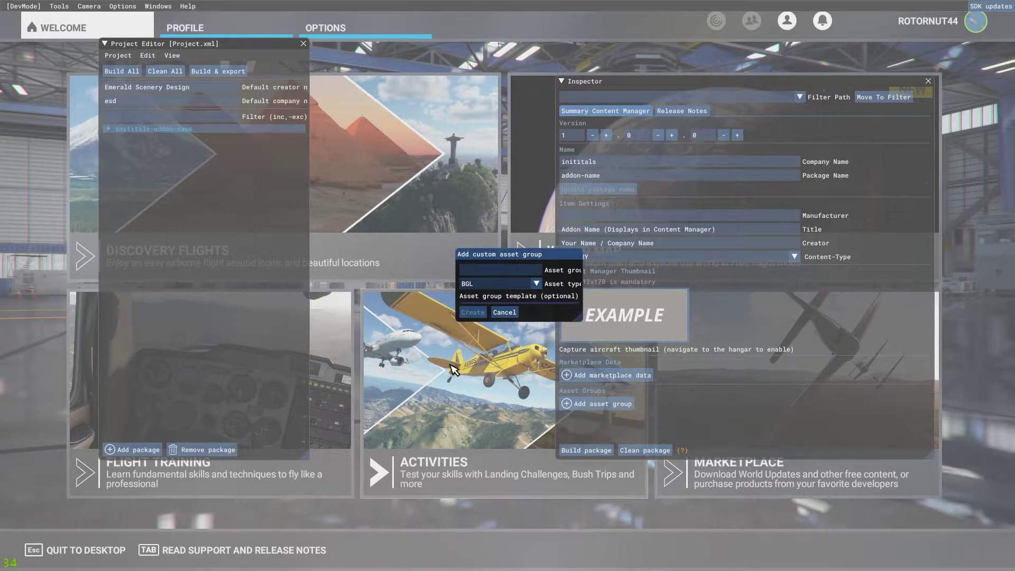
{"action": "left_click", "coordinate": [535, 284]}
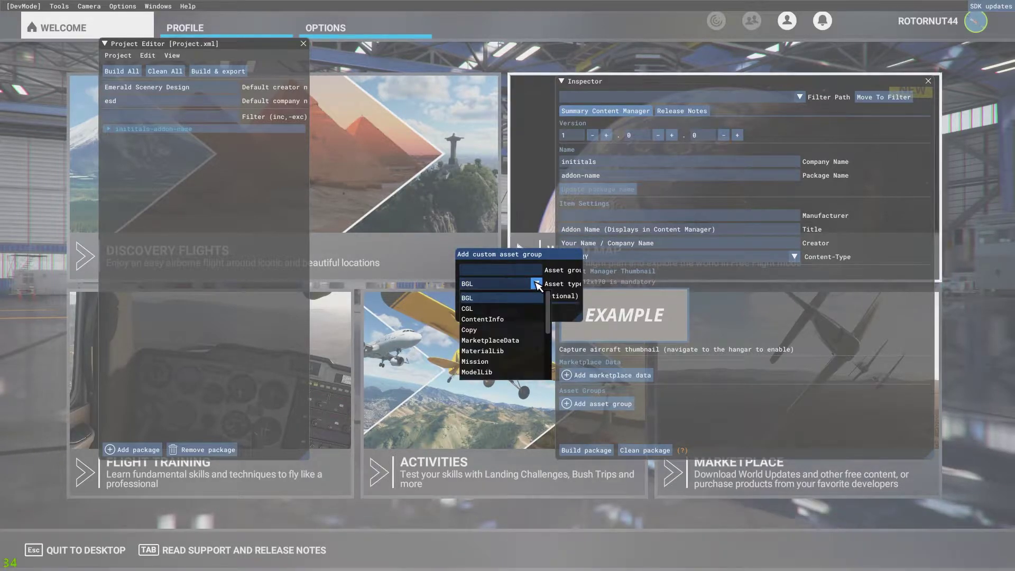
{"action": "left_click", "coordinate": [491, 372]}
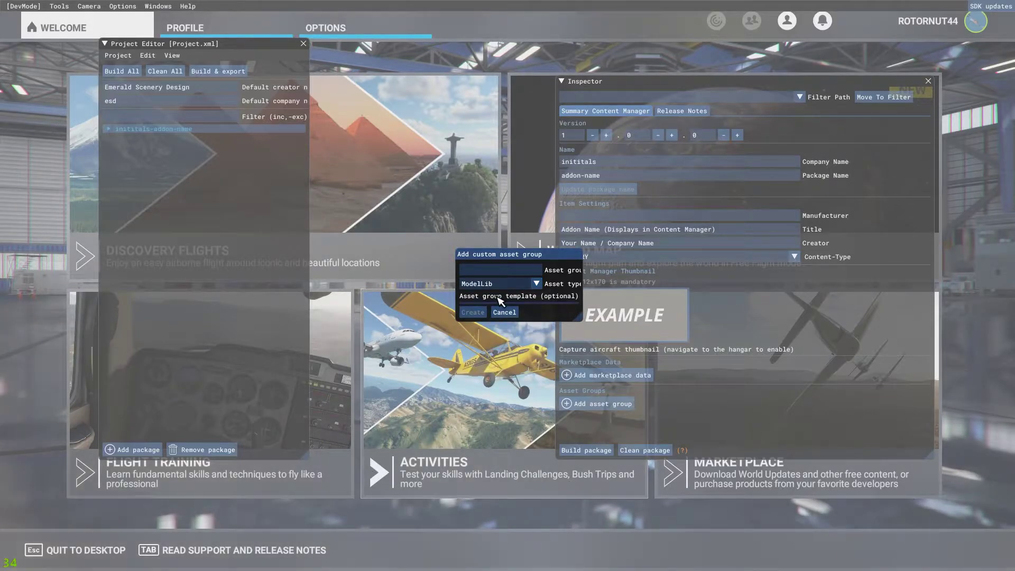
{"action": "left_click", "coordinate": [511, 271]}
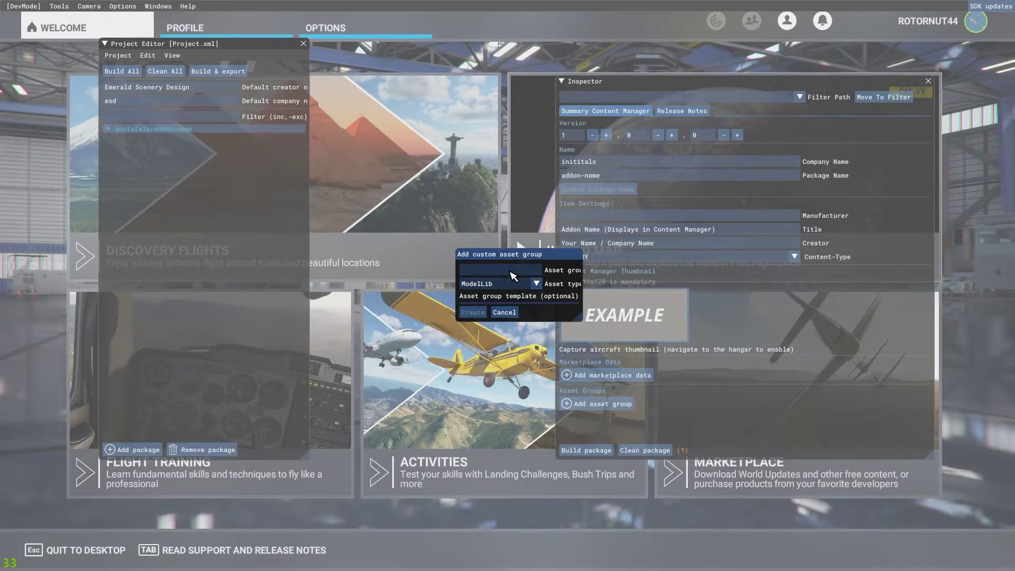
{"action": "type", "text": "E"}
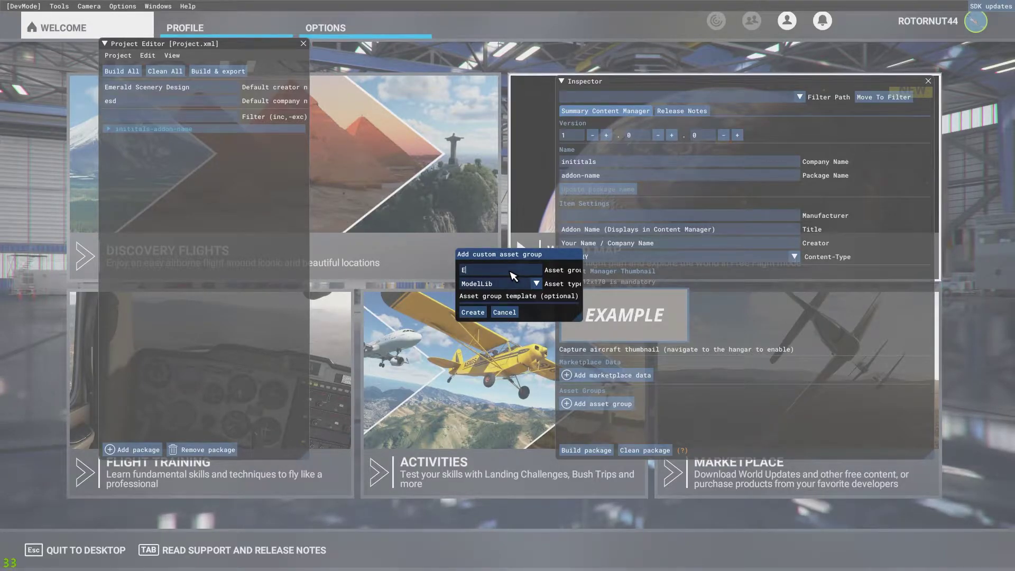
{"action": "key", "text": "BackSpace"}
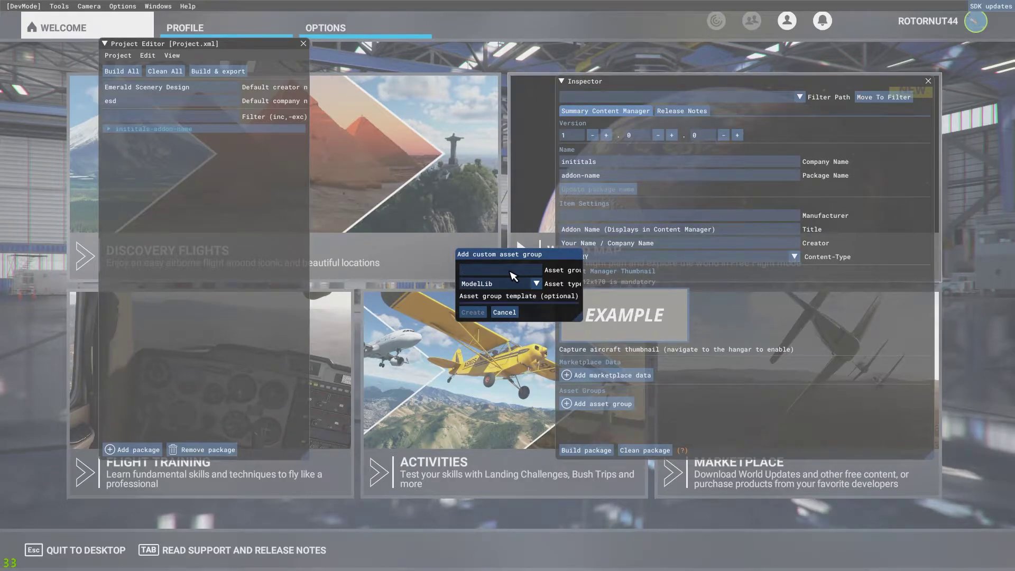
{"action": "type", "text": "PATK_"}
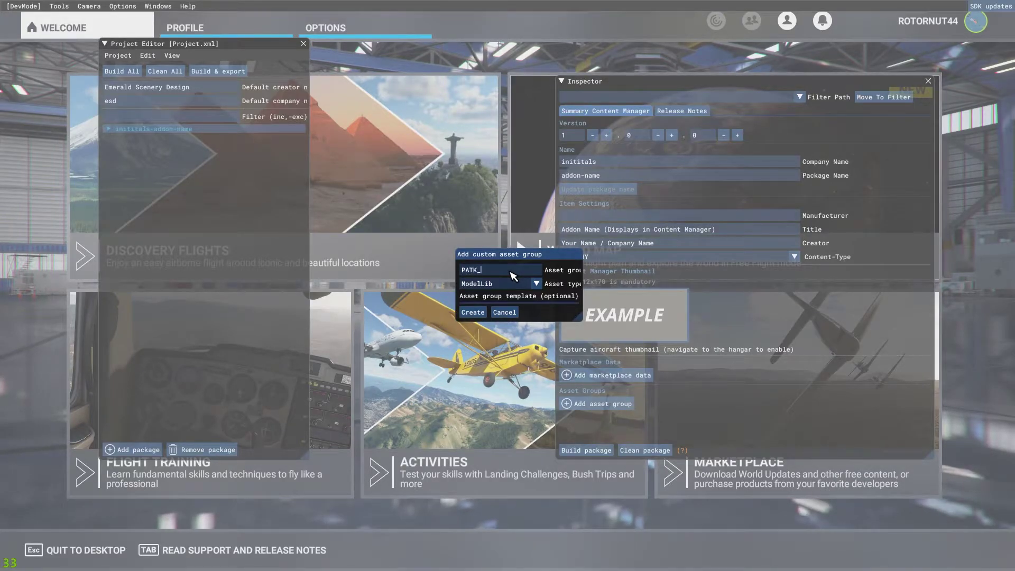
{"action": "type", "text": "Mode"}
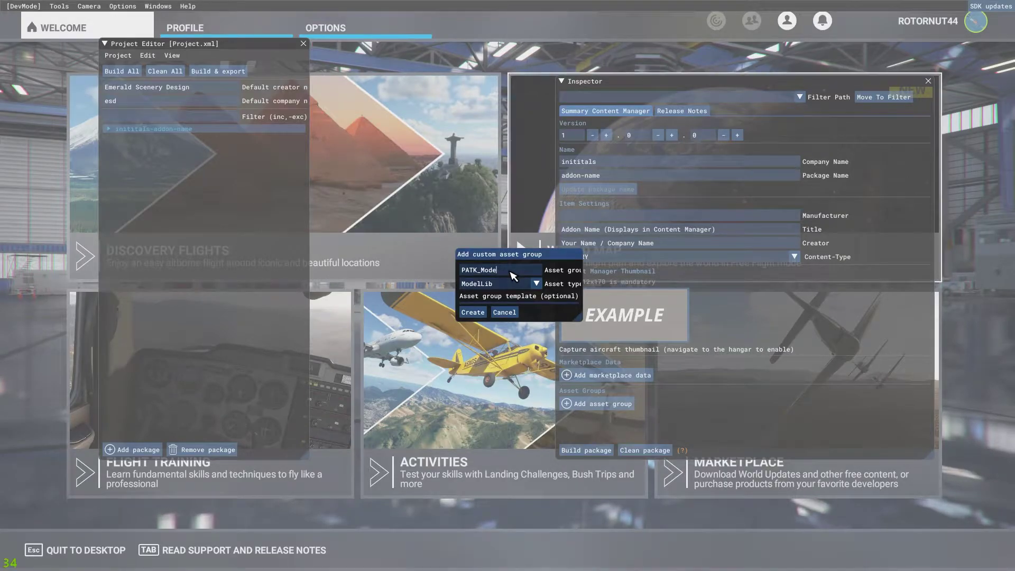
{"action": "type", "text": "lLib"}
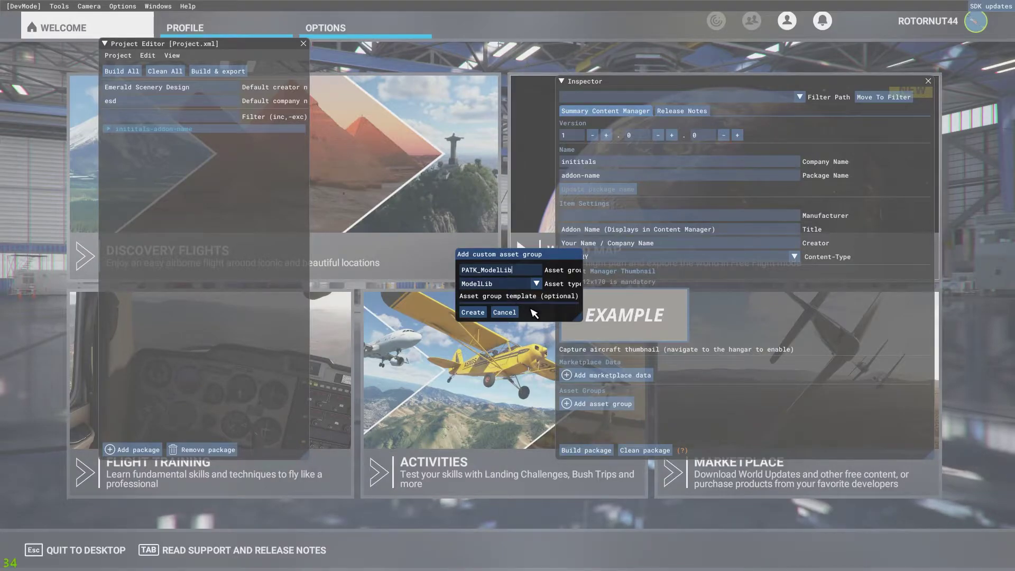
{"action": "left_click", "coordinate": [473, 312]}
- Expand the inititals-addon-name package and show the PATK_ModelLib asset group's properties
{"action": "left_click", "coordinate": [133, 130]}
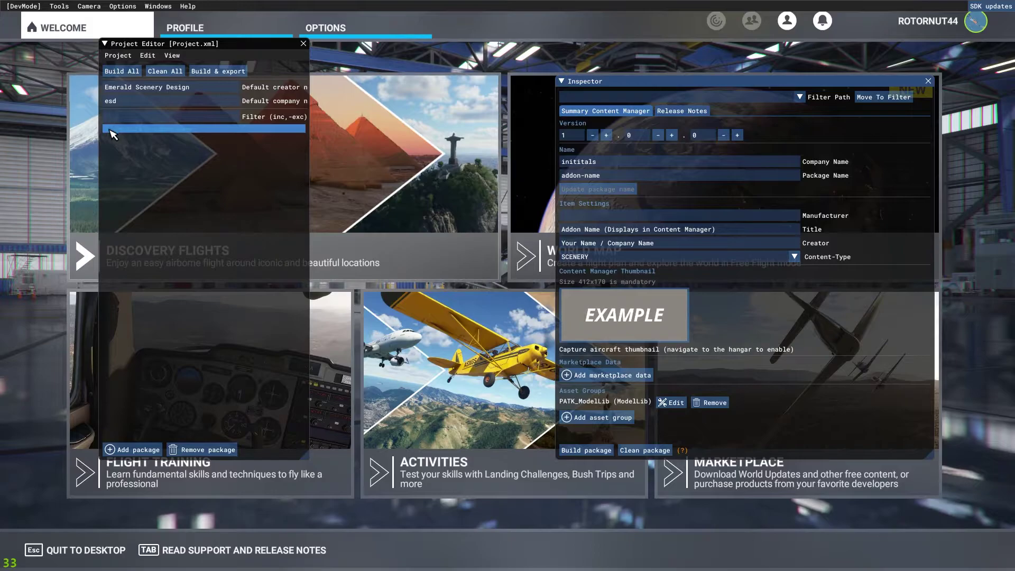
{"action": "left_click", "coordinate": [196, 138]}
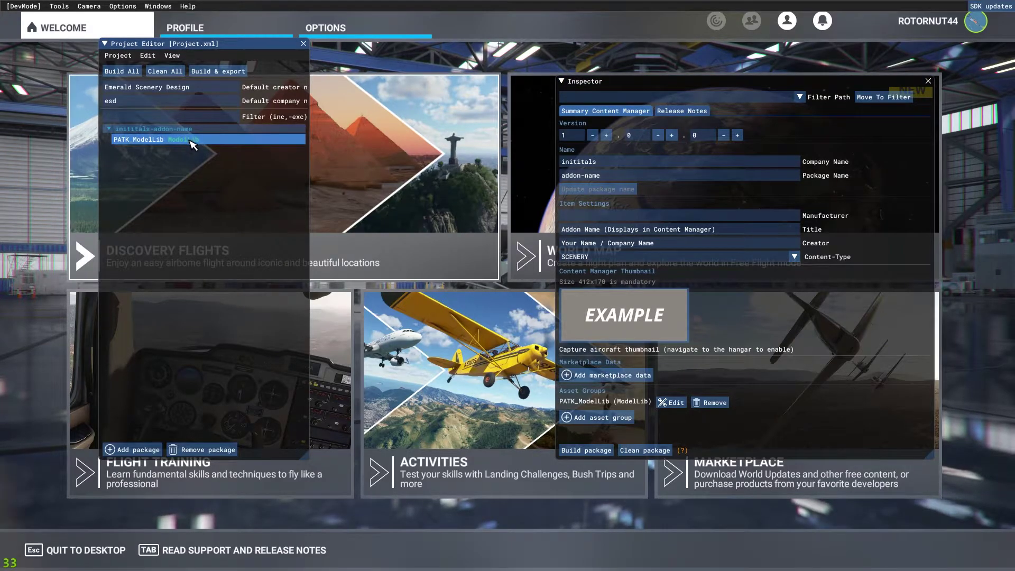
{"action": "left_click", "coordinate": [151, 141]}
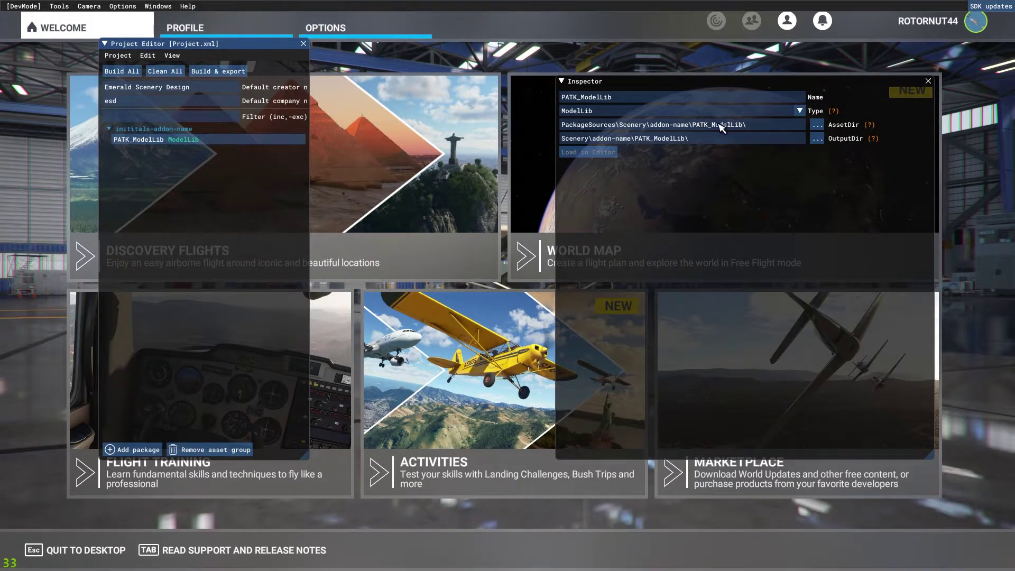
- Browse for the group's AssetDir and permanently delete the Scenery folder inside PackageSources
{"action": "left_click", "coordinate": [816, 125]}
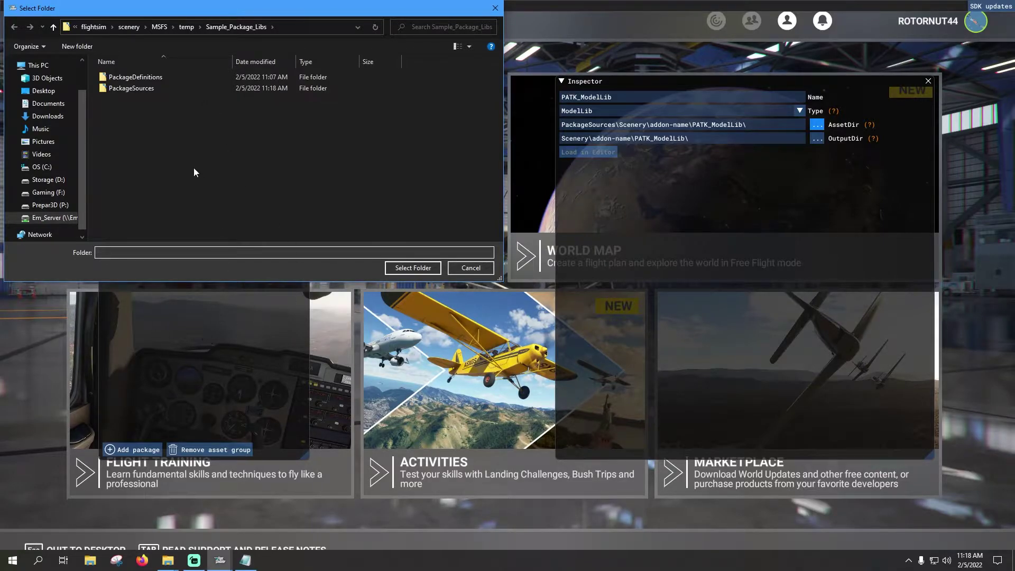
{"action": "double_click", "coordinate": [159, 86]}
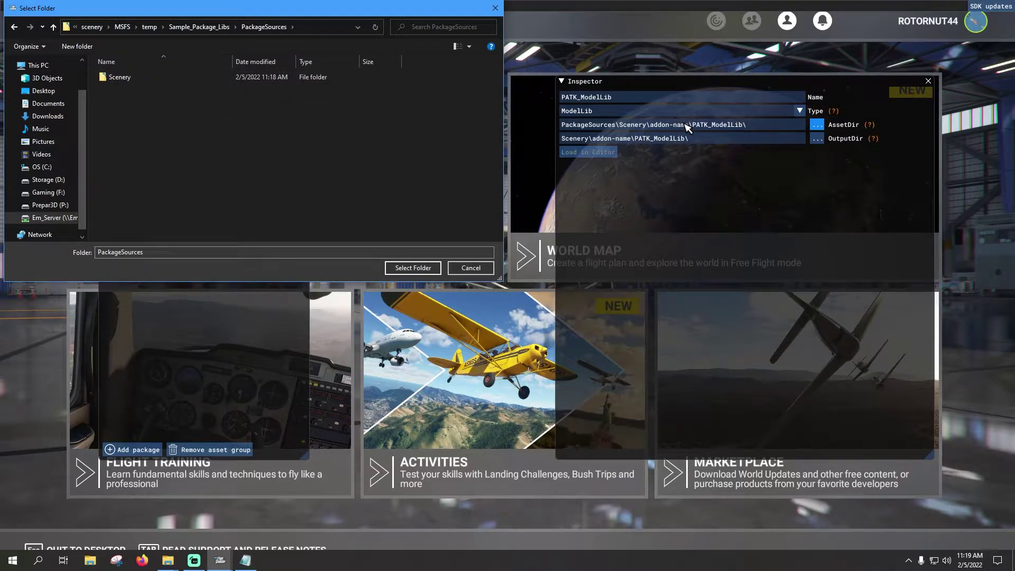
{"action": "left_click", "coordinate": [126, 78]}
{"action": "key", "text": "Delete"}
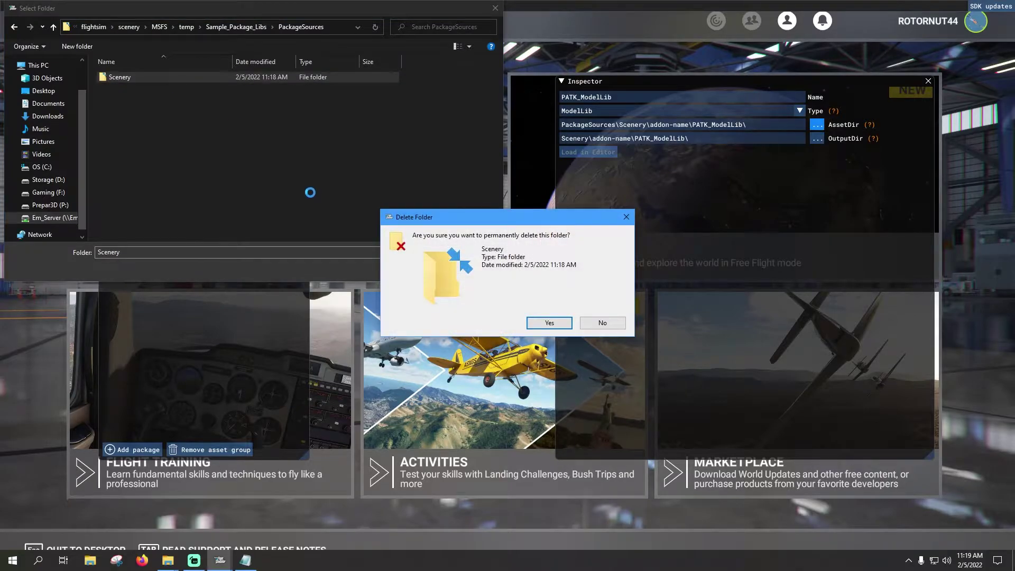
{"action": "left_click", "coordinate": [549, 322]}
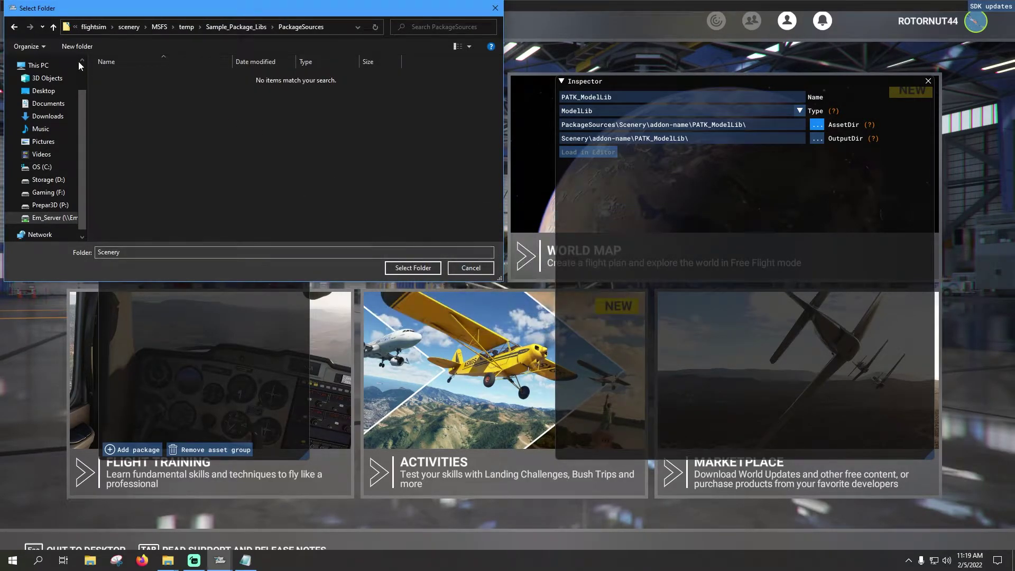
- Create a folder named PATK_ModelLib inside PackageSources and select it
{"action": "left_click", "coordinate": [78, 47]}
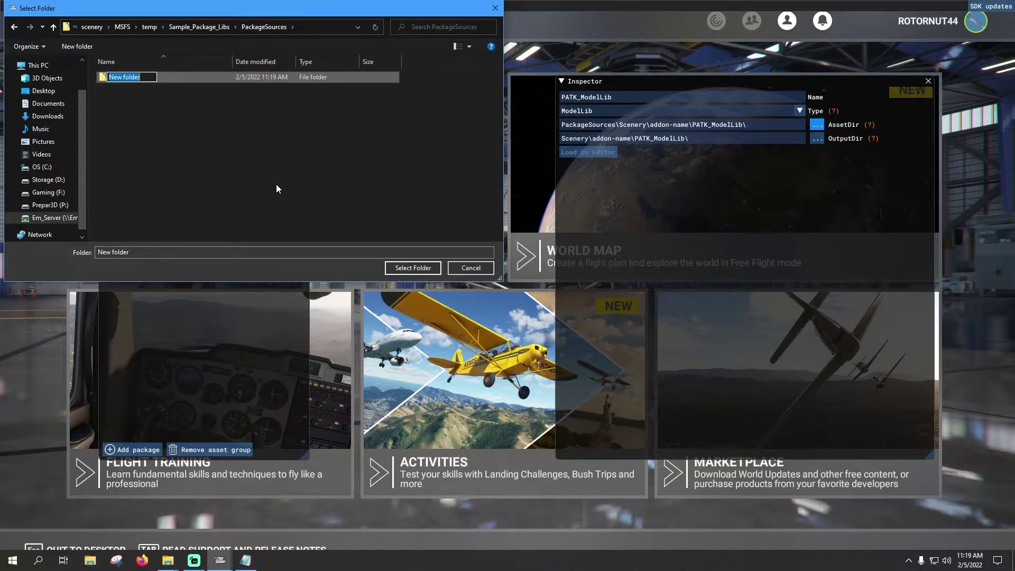
{"action": "type", "text": "PATK_ModelLib"}
{"action": "left_click", "coordinate": [268, 179]}
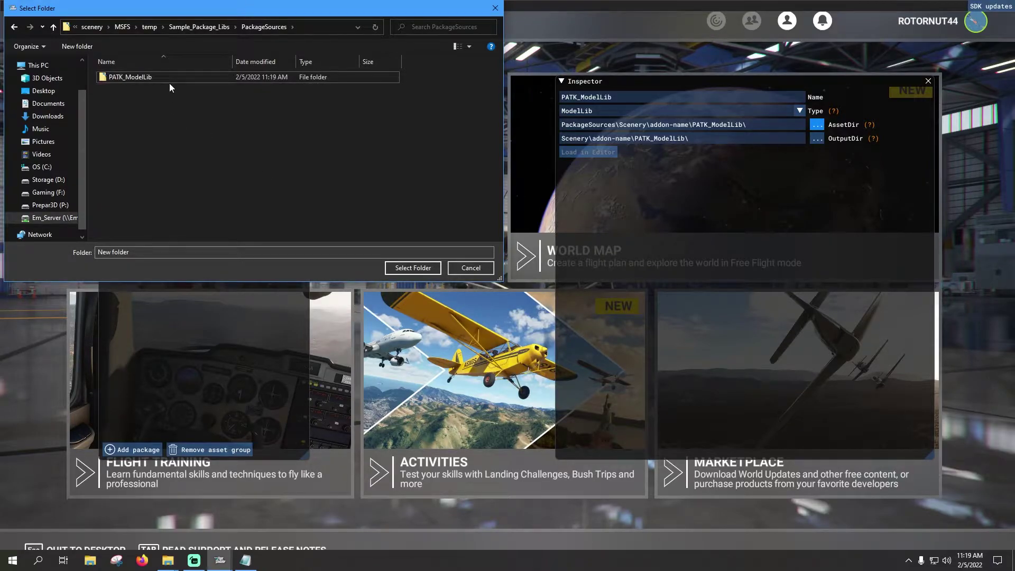
{"action": "left_click", "coordinate": [153, 81]}
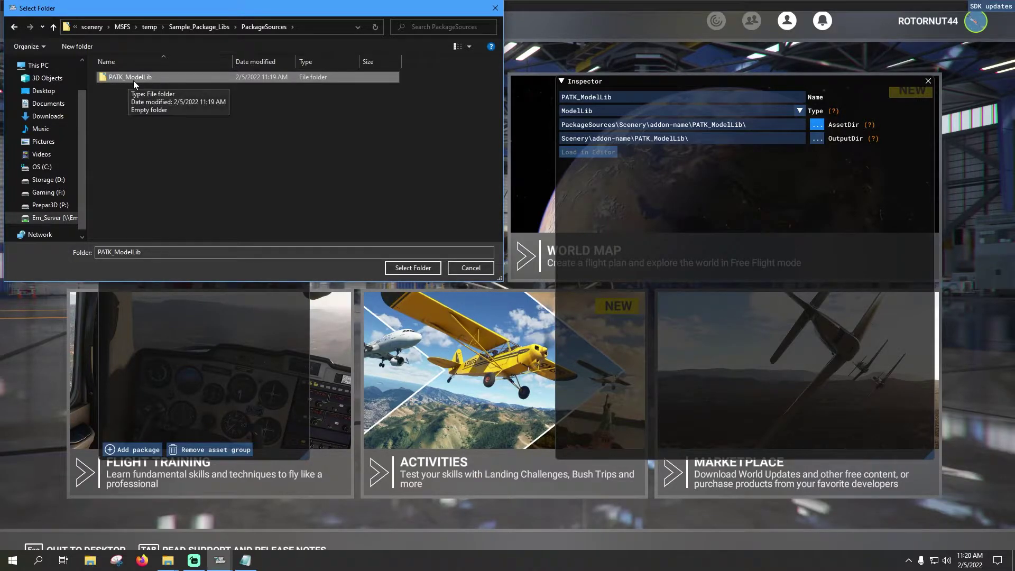
- Set the asset group's AssetDir to PackageSources\PATK_ModelLib and shorten its OutputDir path to Scenery\
{"action": "double_click", "coordinate": [183, 76]}
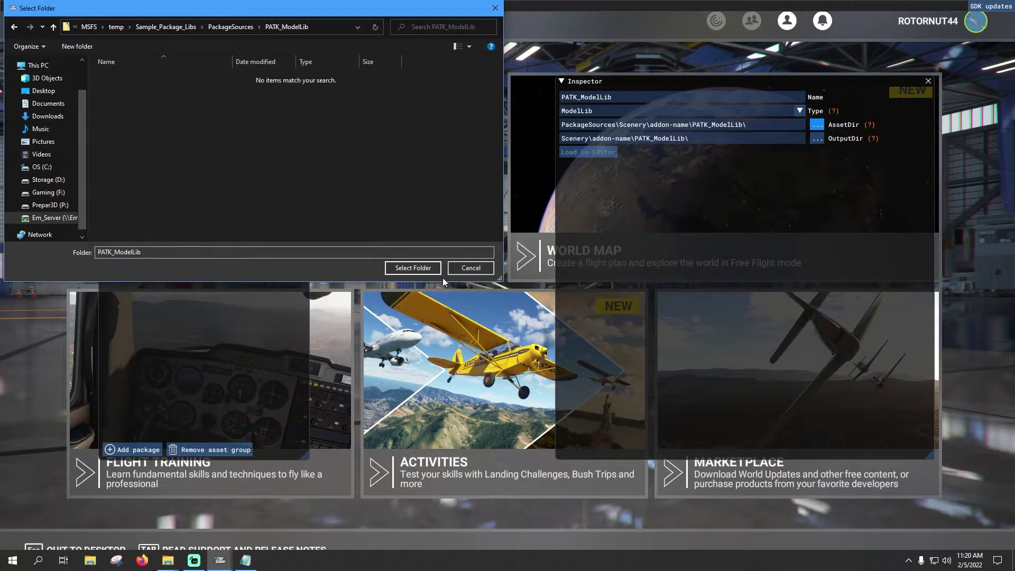
{"action": "left_click", "coordinate": [414, 268]}
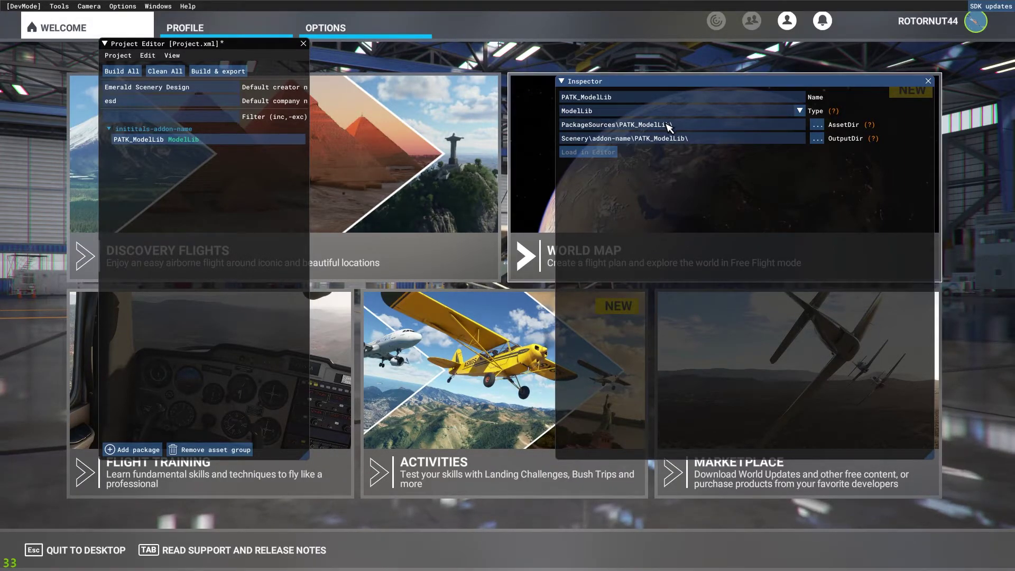
{"action": "left_click", "coordinate": [727, 138]}
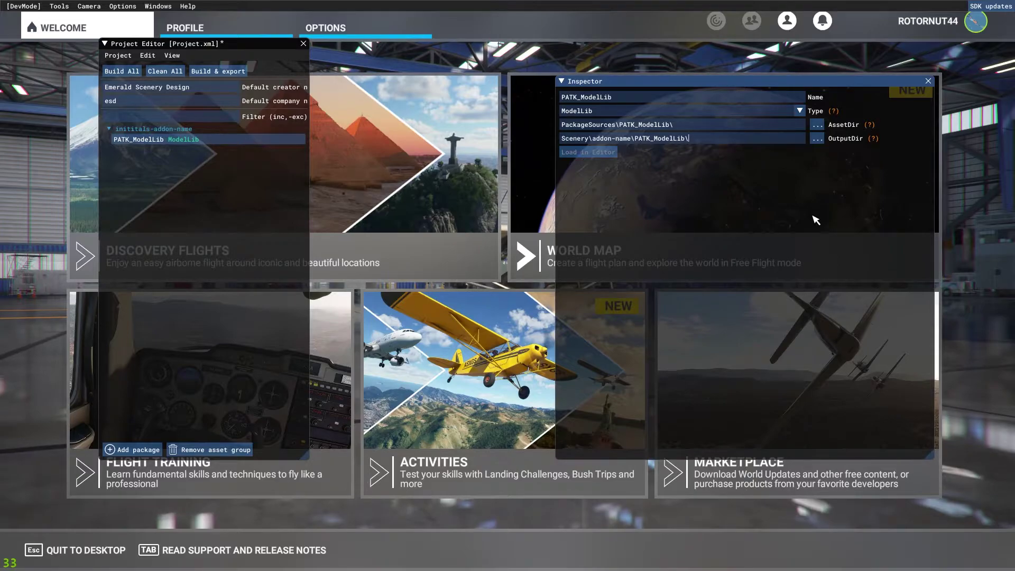
{"action": "key", "text": "BackSpace"}
{"action": "key", "text": "BackSpace"}
{"action": "key", "text": "BackSpace"}
{"action": "key", "text": "BackSpace"}
{"action": "key", "text": "BackSpace"}
{"action": "key", "text": "BackSpace"}
{"action": "key", "text": "BackSpace"}
{"action": "key", "text": "BackSpace"}
{"action": "key", "text": "BackSpace"}
{"action": "key", "text": "BackSpace"}
{"action": "key", "text": "BackSpace"}
{"action": "key", "text": "BackSpace"}
{"action": "key", "text": "BackSpace"}
{"action": "key", "text": "BackSpace"}
{"action": "key", "text": "BackSpace"}
{"action": "key", "text": "BackSpace"}
{"action": "key", "text": "BackSpace"}
{"action": "key", "text": "BackSpace"}
{"action": "key", "text": "BackSpace"}
{"action": "key", "text": "BackSpace"}
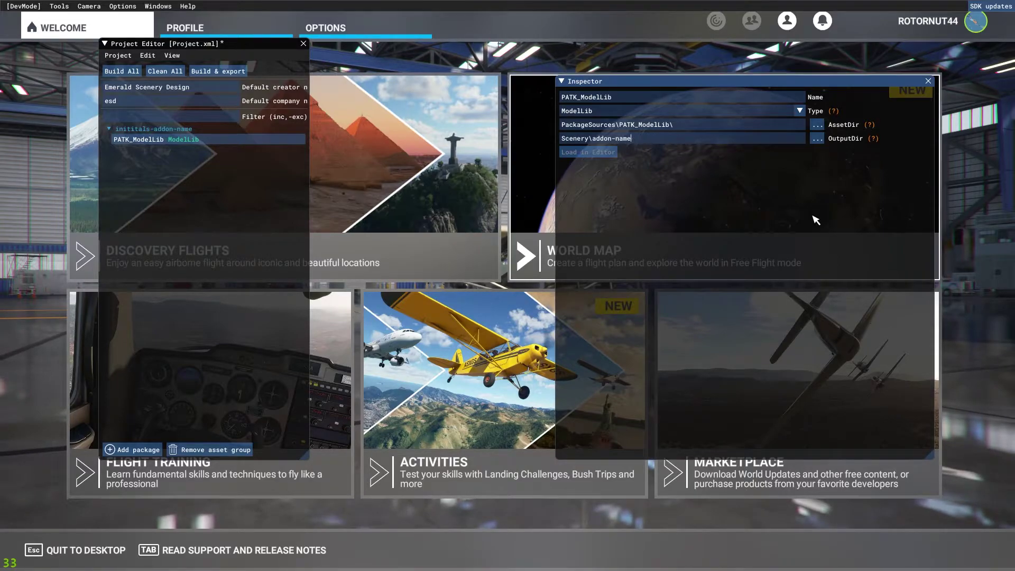
{"action": "key", "text": "BackSpace"}
{"action": "key", "text": "BackSpace"}
{"action": "key", "text": "BackSpace"}
{"action": "key", "text": "Return"}
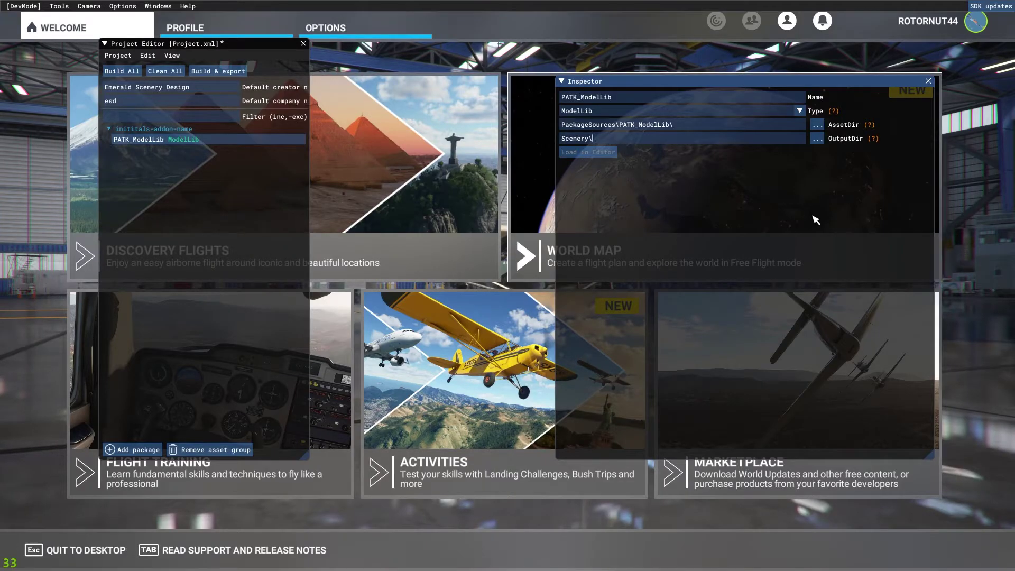
{"action": "type", "text": "wo"}
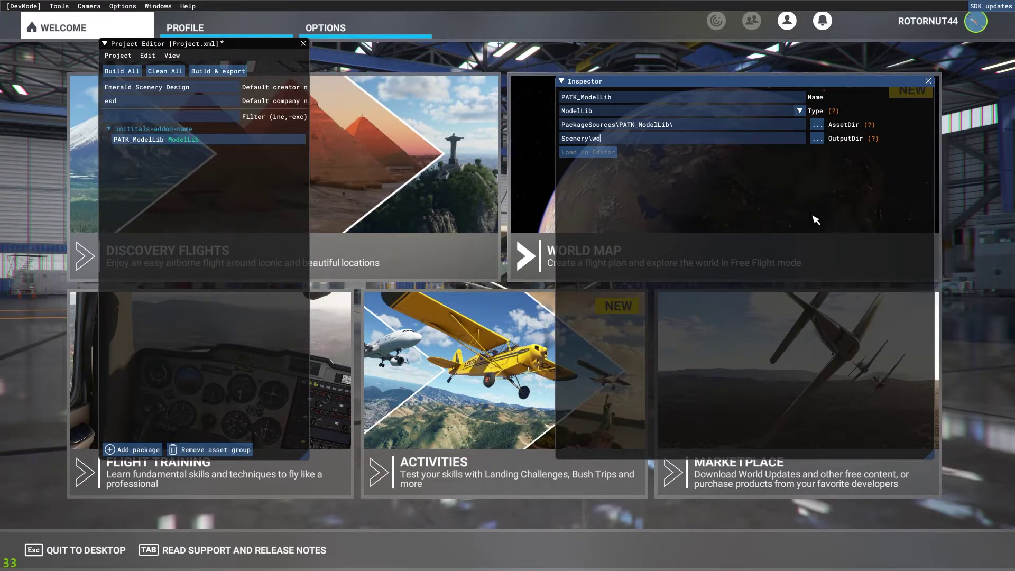
{"action": "type", "text": "rld\\"}
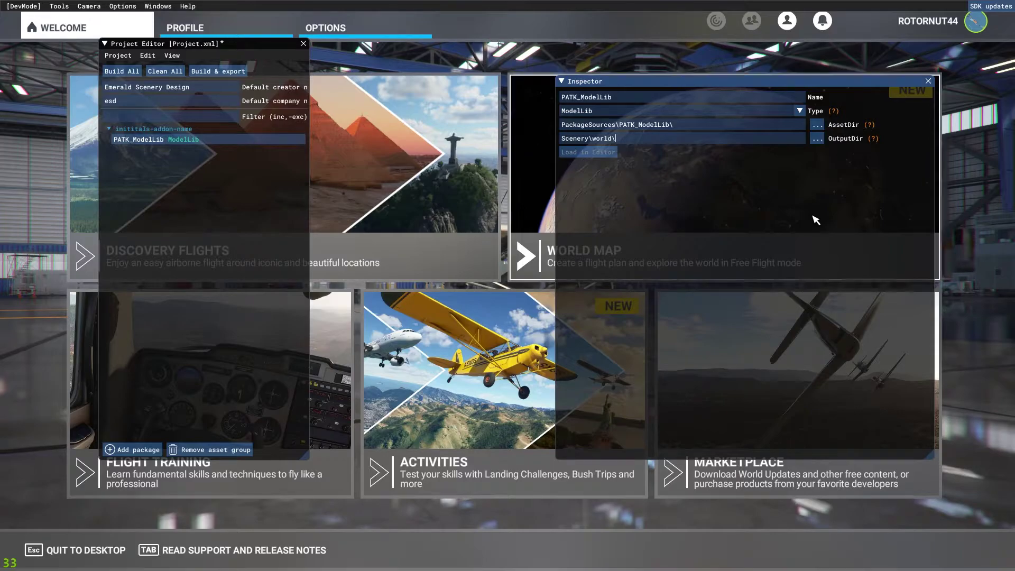
{"action": "type", "text": "scenery"}
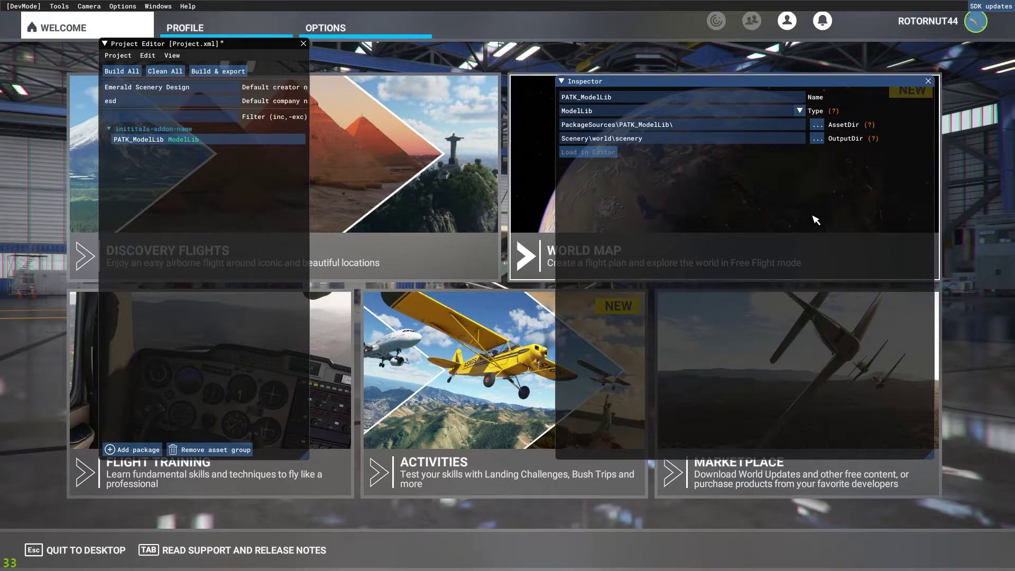
{"action": "key", "text": "BackSpace"}
{"action": "key", "text": "BackSpace"}
{"action": "key", "text": "BackSpace"}
{"action": "key", "text": "BackSpace"}
{"action": "key", "text": "BackSpace"}
{"action": "key", "text": "BackSpace"}
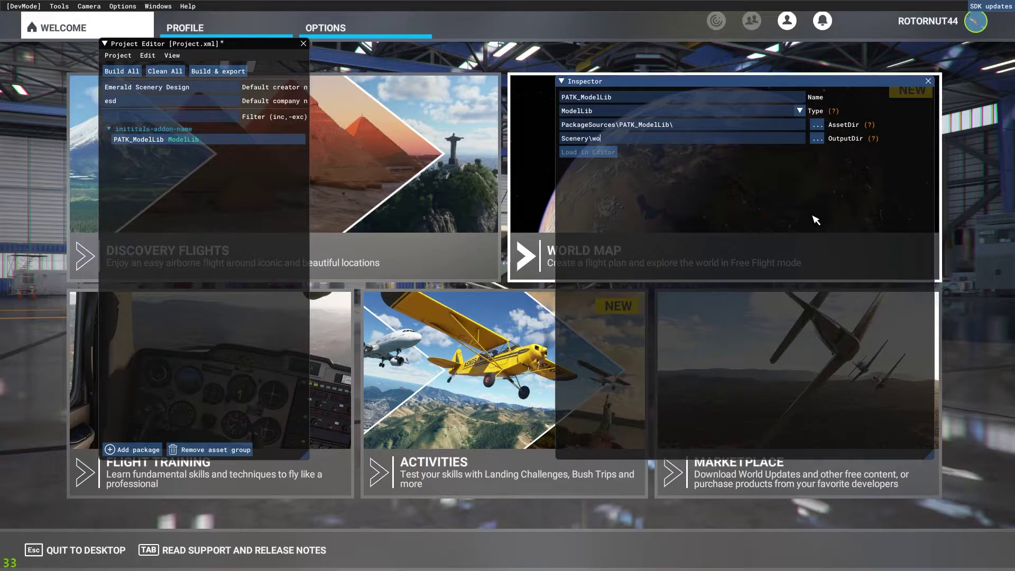
{"action": "key", "text": "BackSpace"}
{"action": "key", "text": "BackSpace"}
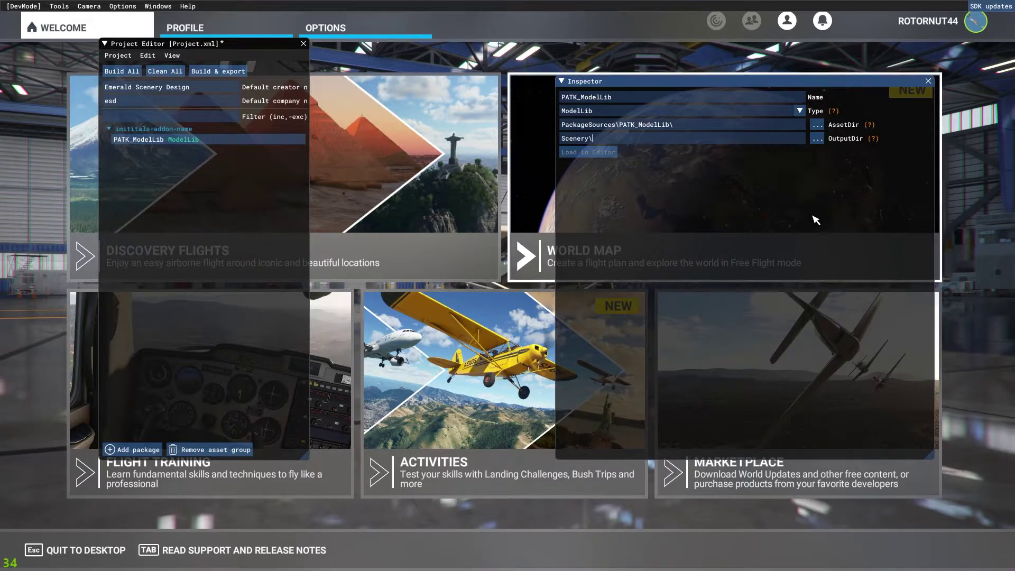
- Complete the OutputDir path as Scenery\esd\patk\ and save the project
{"action": "type", "text": "esd"}
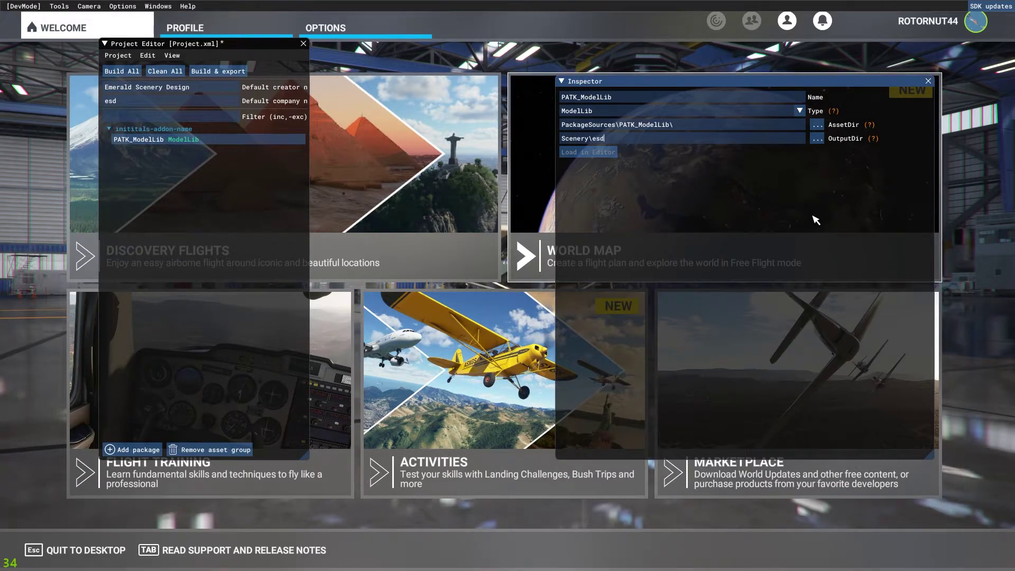
{"action": "type", "text": "\\"}
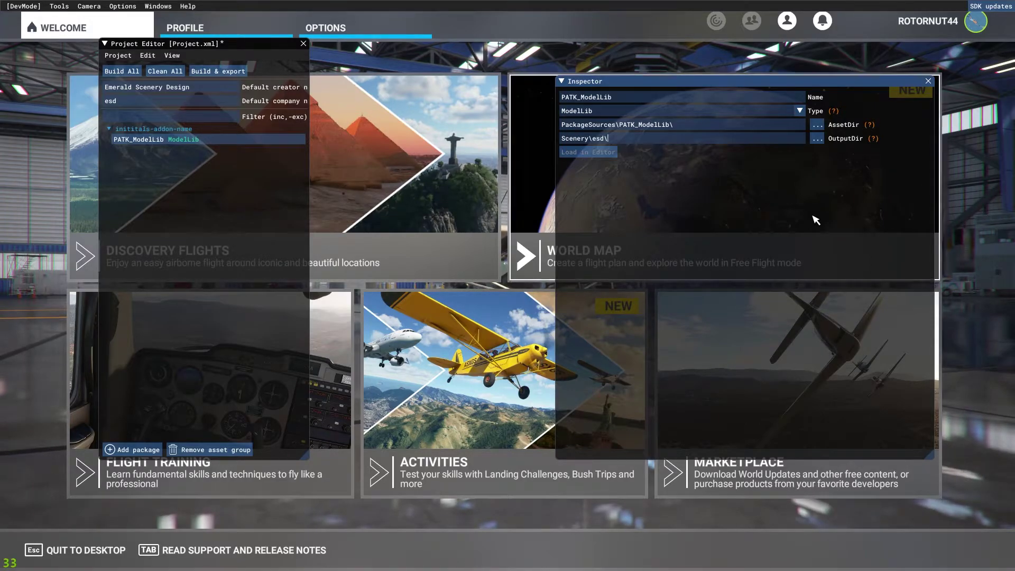
{"action": "type", "text": "patk"}
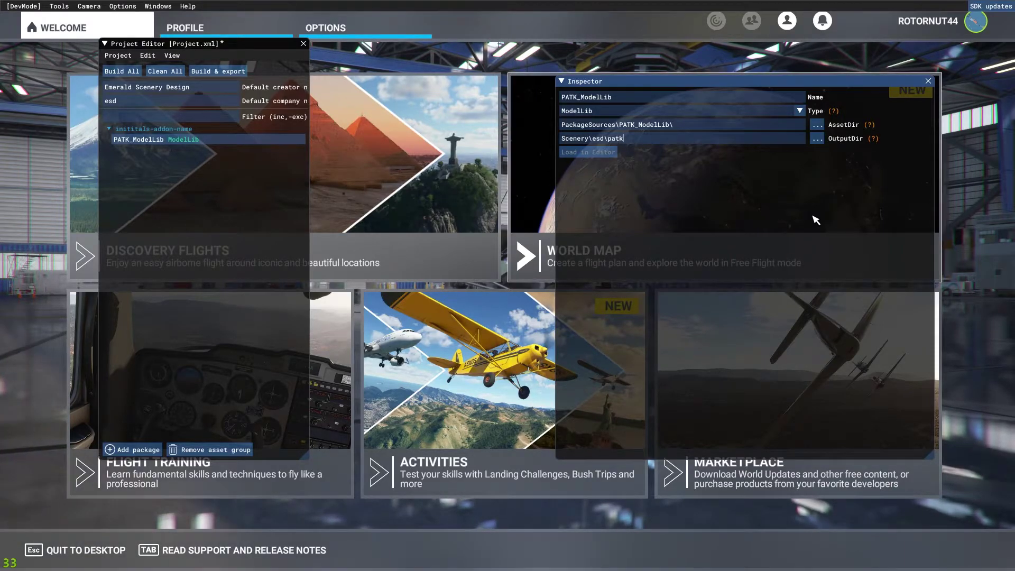
{"action": "type", "text": "\\"}
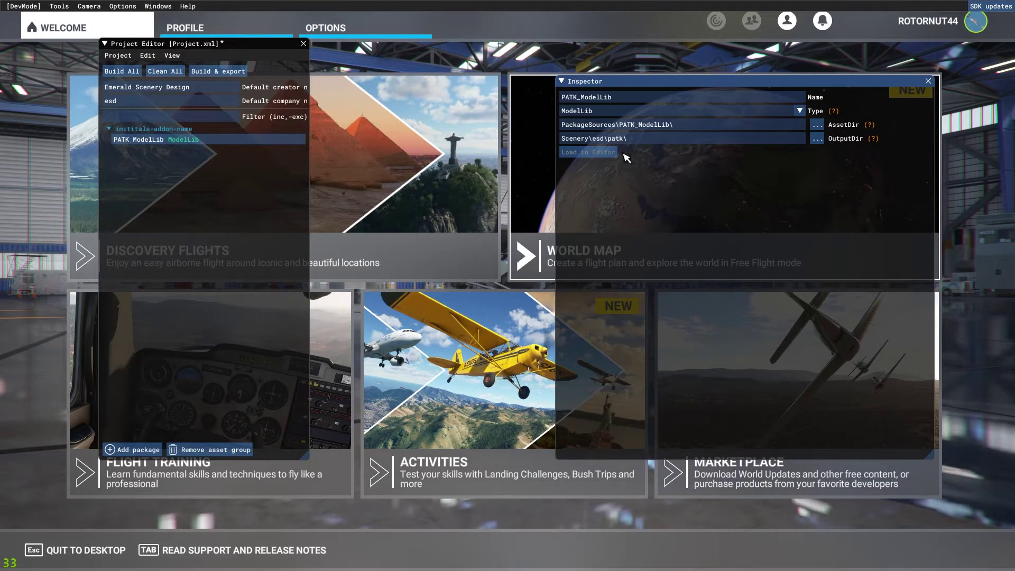
{"action": "left_click", "coordinate": [117, 55]}
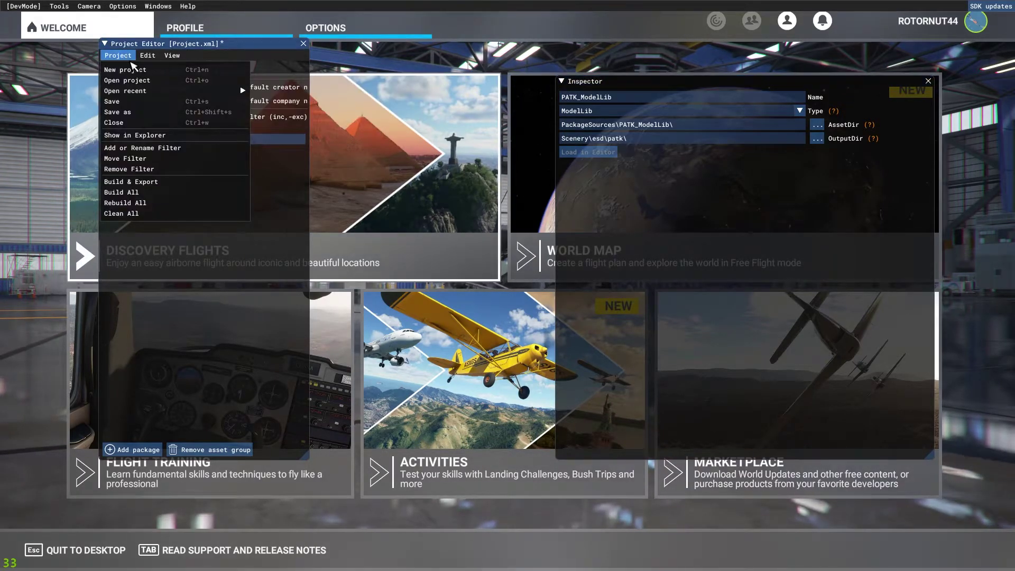
{"action": "left_click", "coordinate": [133, 103]}
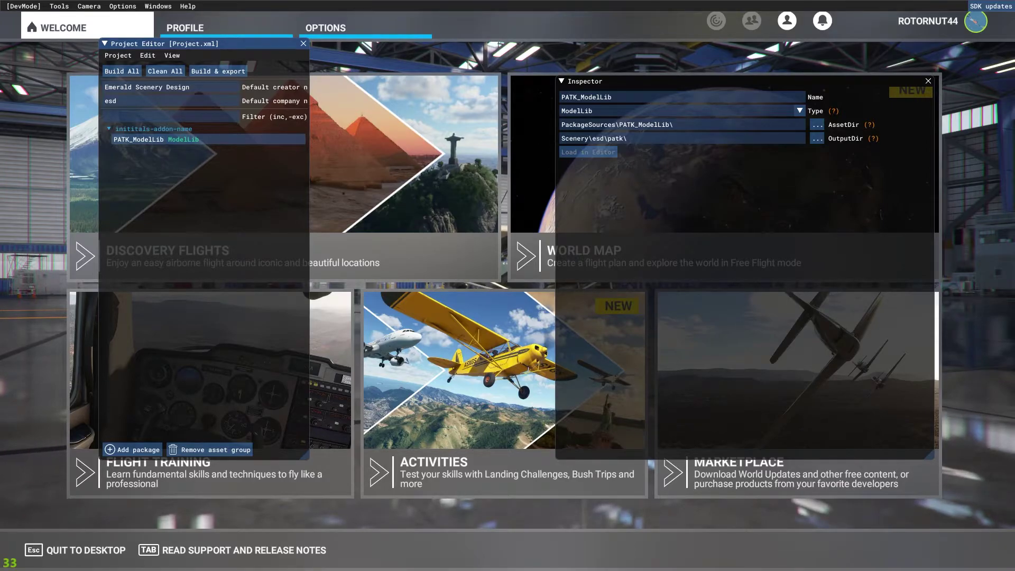
- Switch to File Explorer and open the PATK_ModelLib folder inside the PackageSources folder of Sample_Package_Libs
{"action": "left_click", "coordinate": [514, 27]}
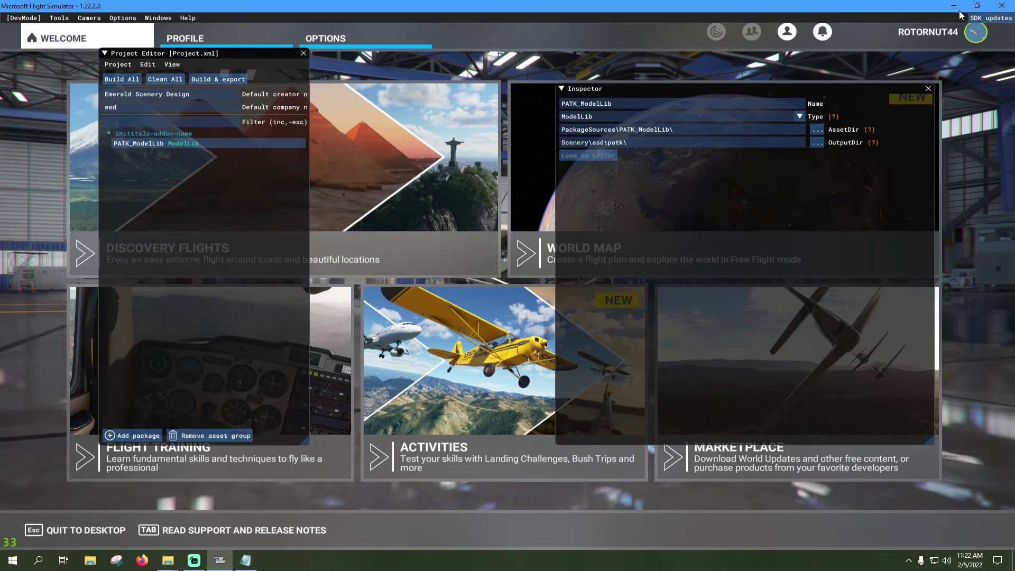
{"action": "left_click", "coordinate": [960, 8]}
{"action": "left_click_drag", "start_coordinate": [574, 143], "coordinate": [513, 140]}
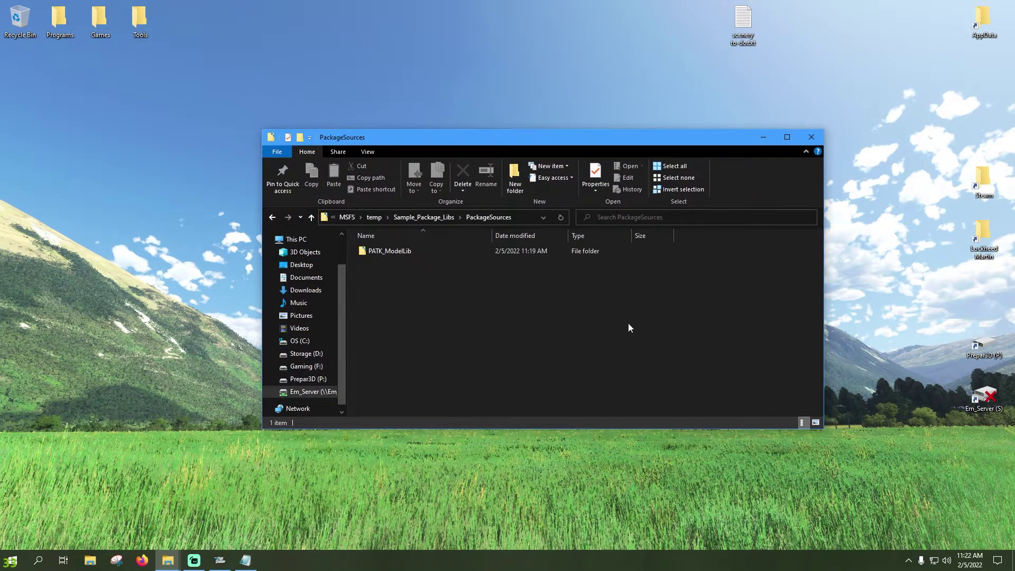
{"action": "left_click", "coordinate": [439, 217]}
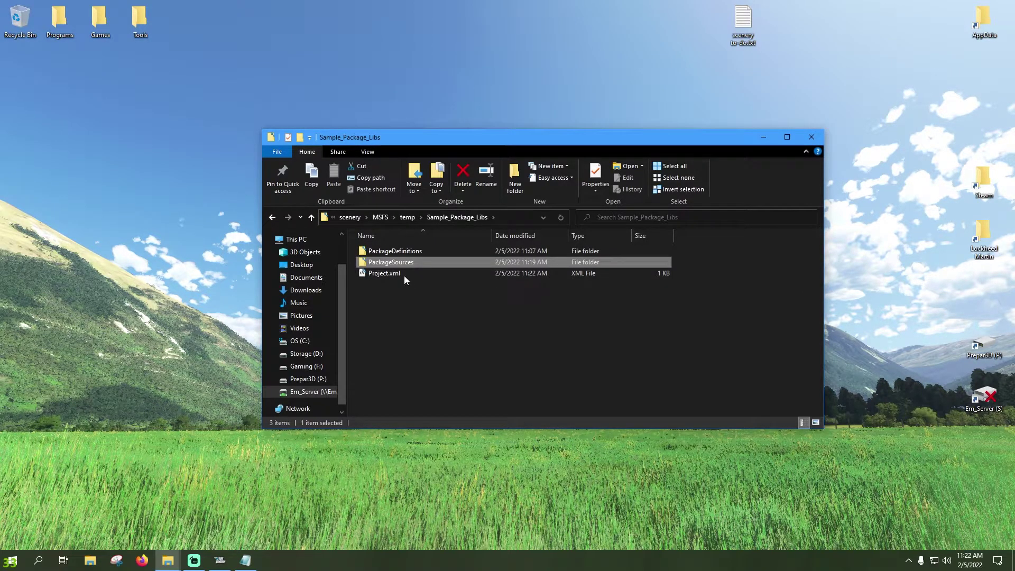
{"action": "double_click", "coordinate": [420, 262]}
{"action": "double_click", "coordinate": [380, 248]}
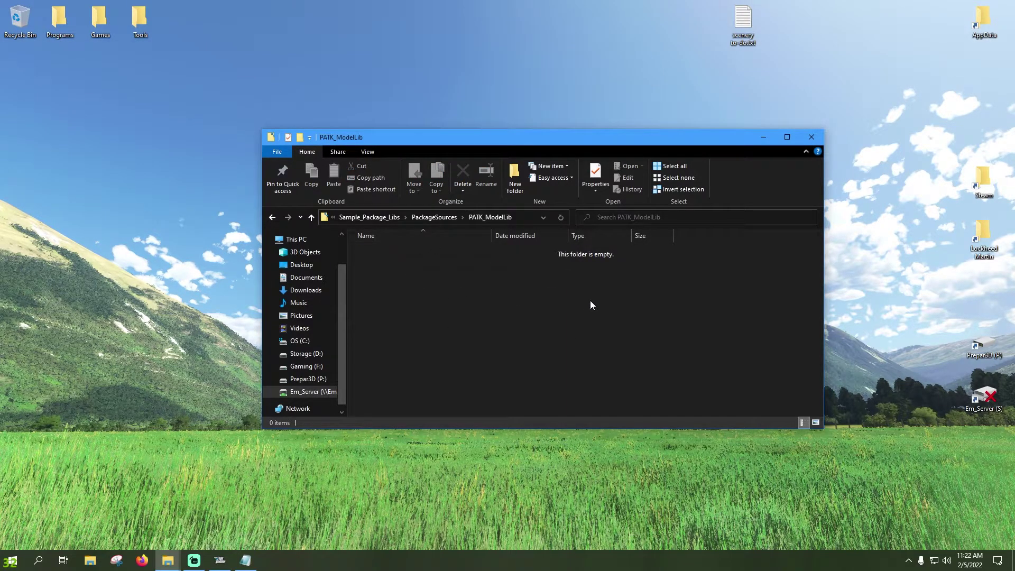
- Create a folder named texture inside PATK_ModelLib, look inside it and return to PATK_ModelLib
{"action": "right_click", "coordinate": [576, 301]}
{"action": "mouse_move", "coordinate": [682, 424]}
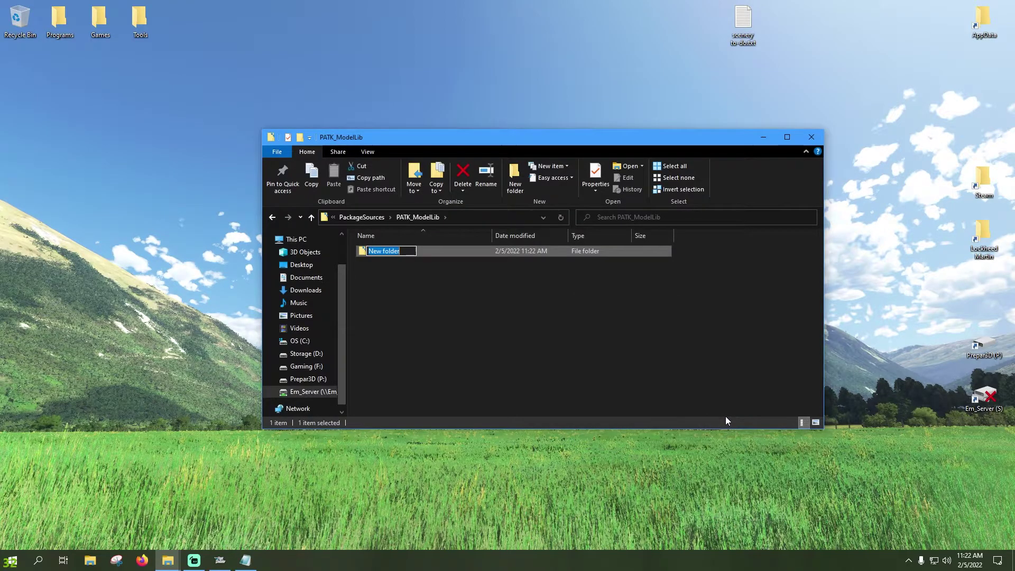
{"action": "type", "text": "texture"}
{"action": "left_click", "coordinate": [453, 329]}
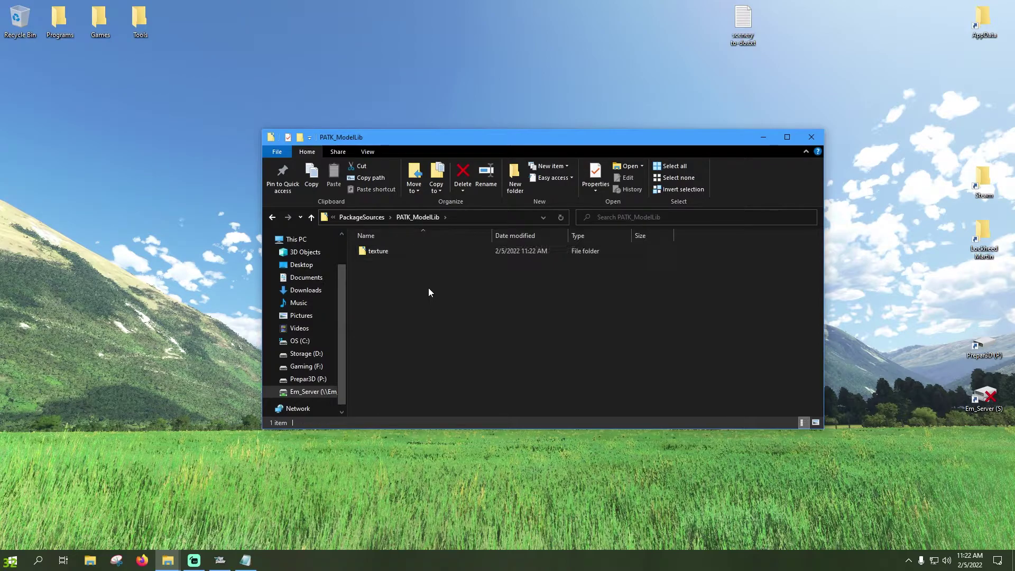
{"action": "double_click", "coordinate": [407, 253]}
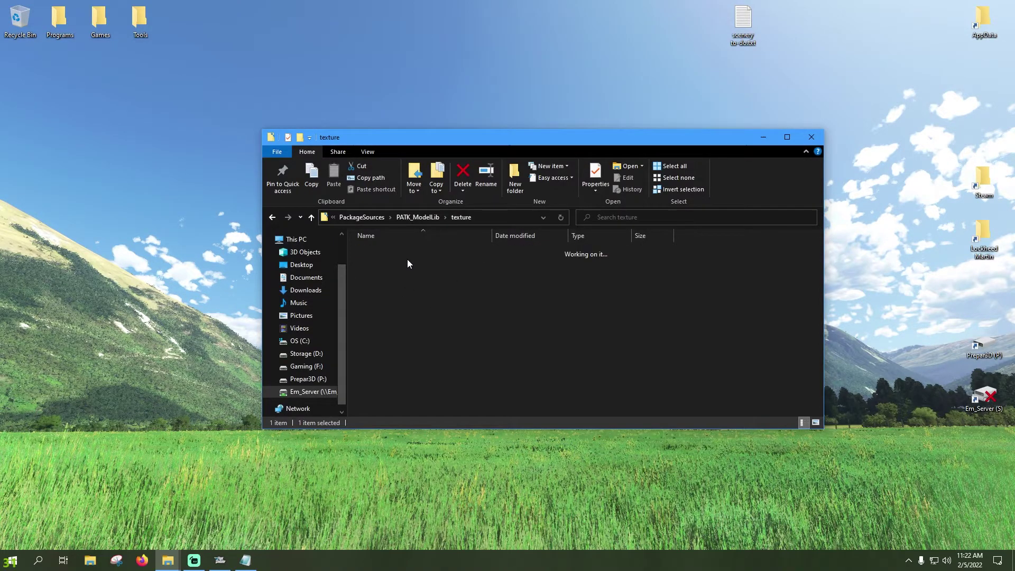
{"action": "left_click", "coordinate": [272, 217]}
{"action": "left_click", "coordinate": [573, 318]}
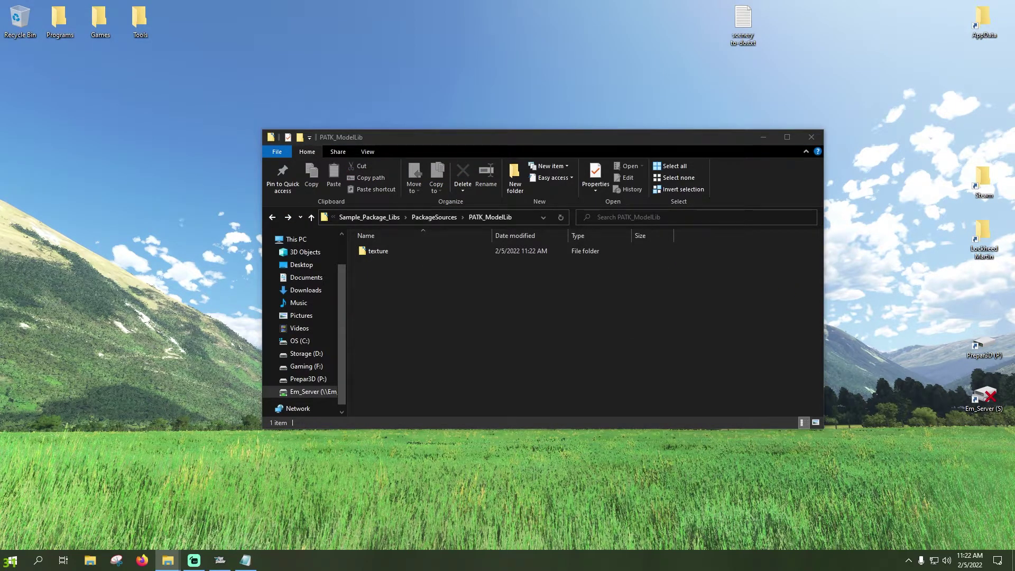
- Create a model folder named ESD_Clu_Table_Picnic next to the texture folder in PATK_ModelLib
{"action": "right_click", "coordinate": [443, 336]}
{"action": "mouse_move", "coordinate": [544, 455]}
{"action": "left_click", "coordinate": [603, 455]}
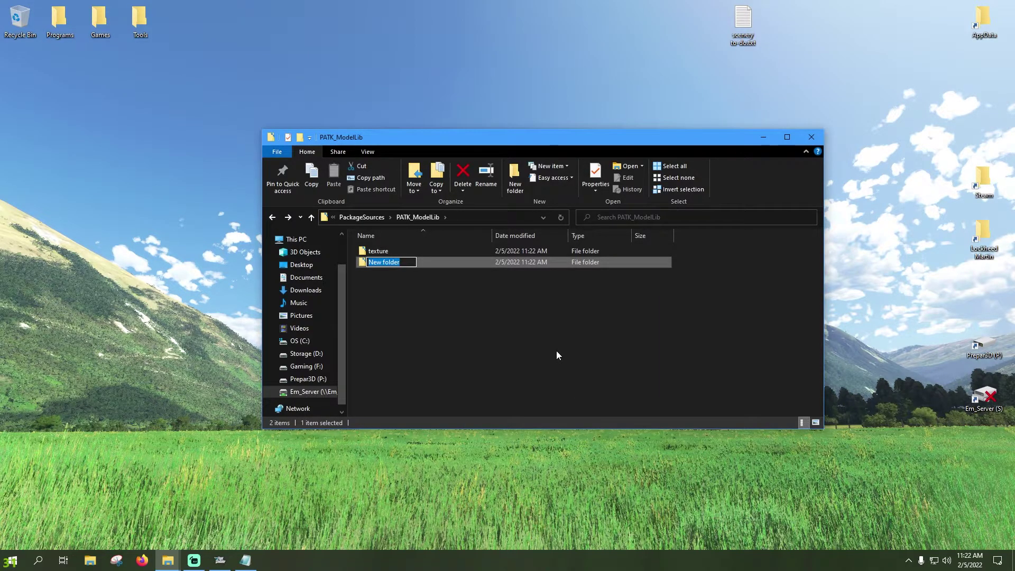
{"action": "type", "text": "ESD"}
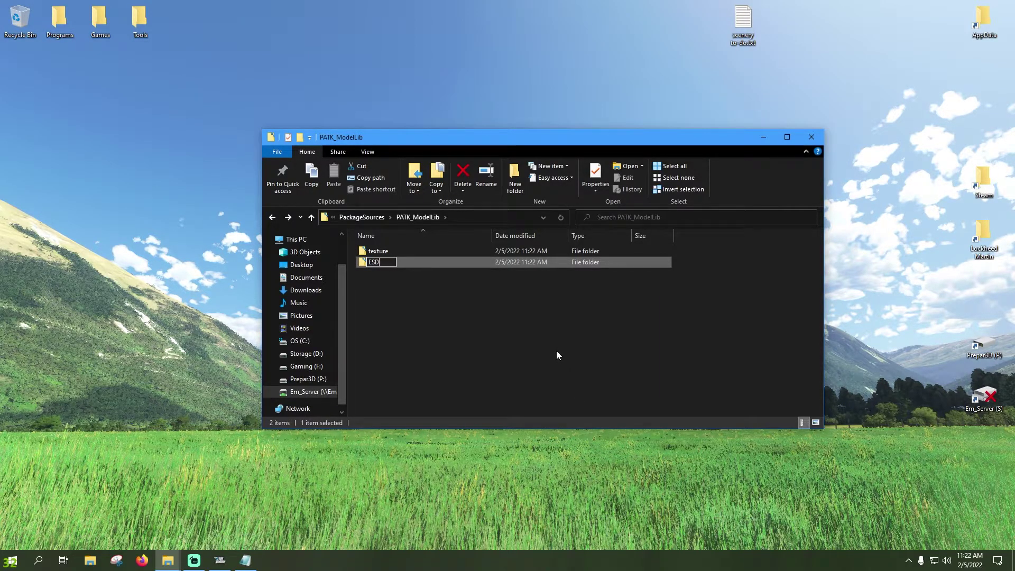
{"action": "type", "text": "_"}
{"action": "type", "text": "Cl"}
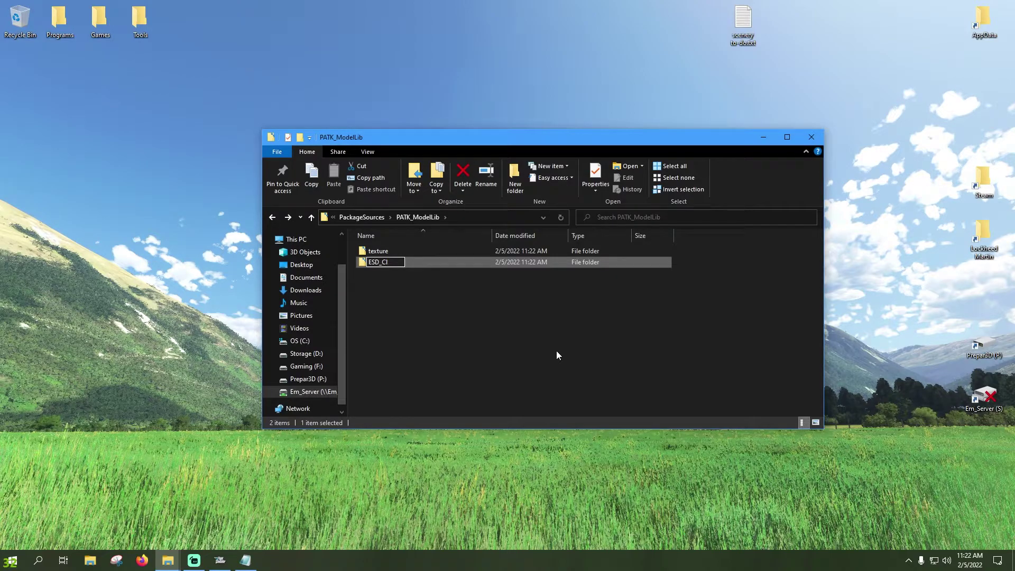
{"action": "type", "text": "u_Table_Pi"}
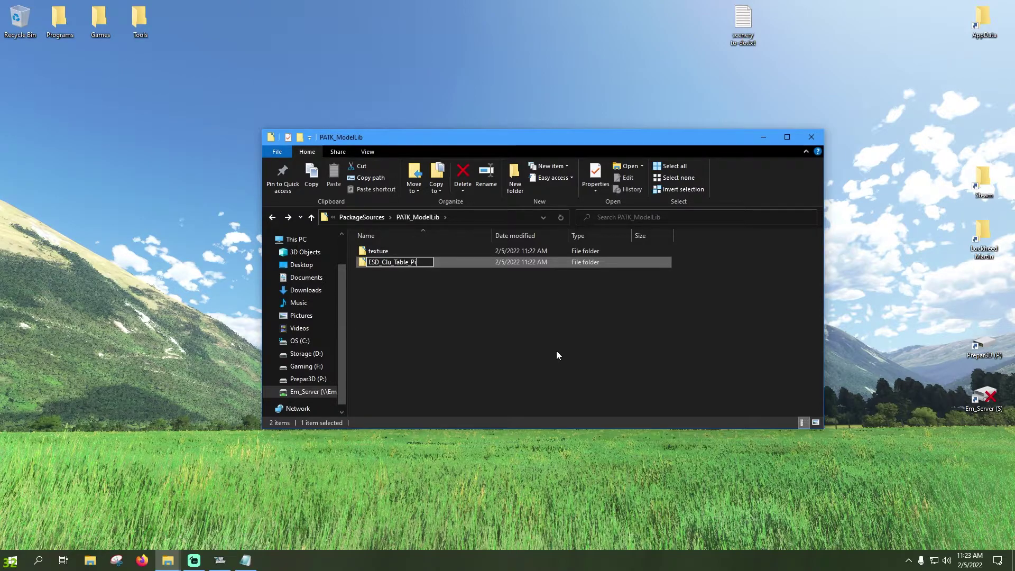
{"action": "type", "text": "cnic"}
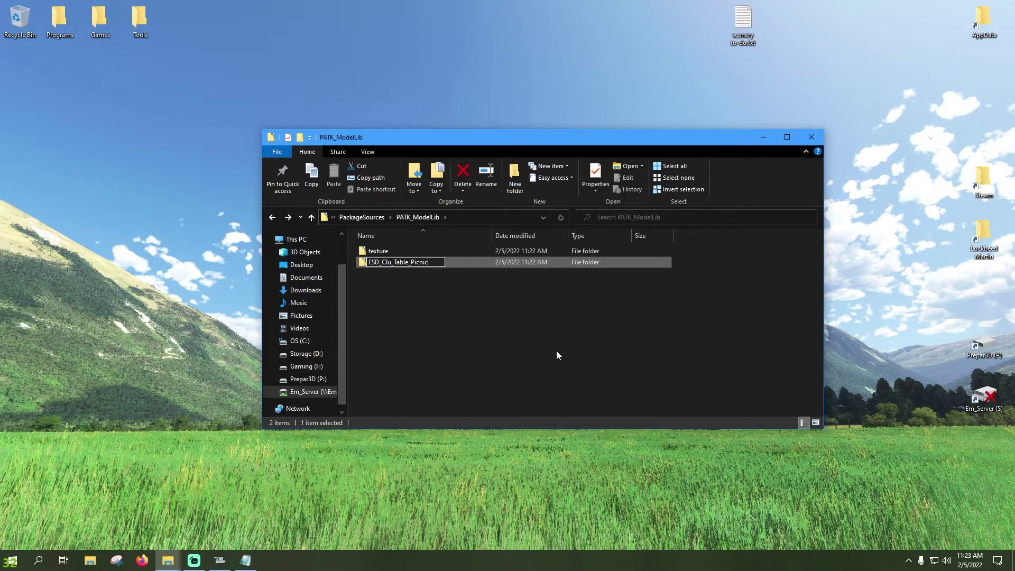
{"action": "key", "text": "Return"}
{"action": "left_click", "coordinate": [502, 339]}
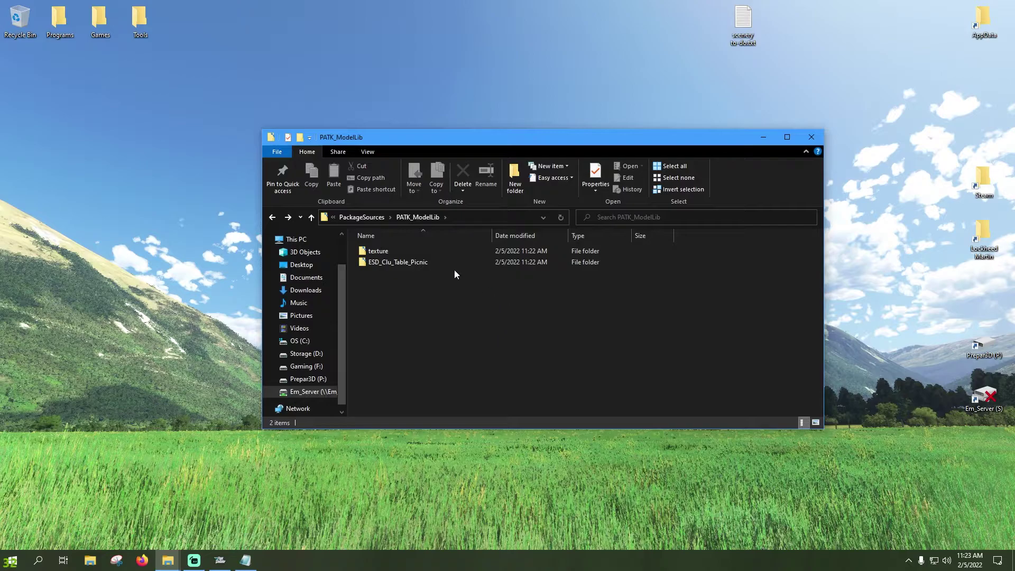
- Copy the ESD_Clu_Table_Picnic_Wood .bin, .gltf and .xml files from the export folder into the ESD_Clu_Table_Picnic folder
{"action": "double_click", "coordinate": [434, 262]}
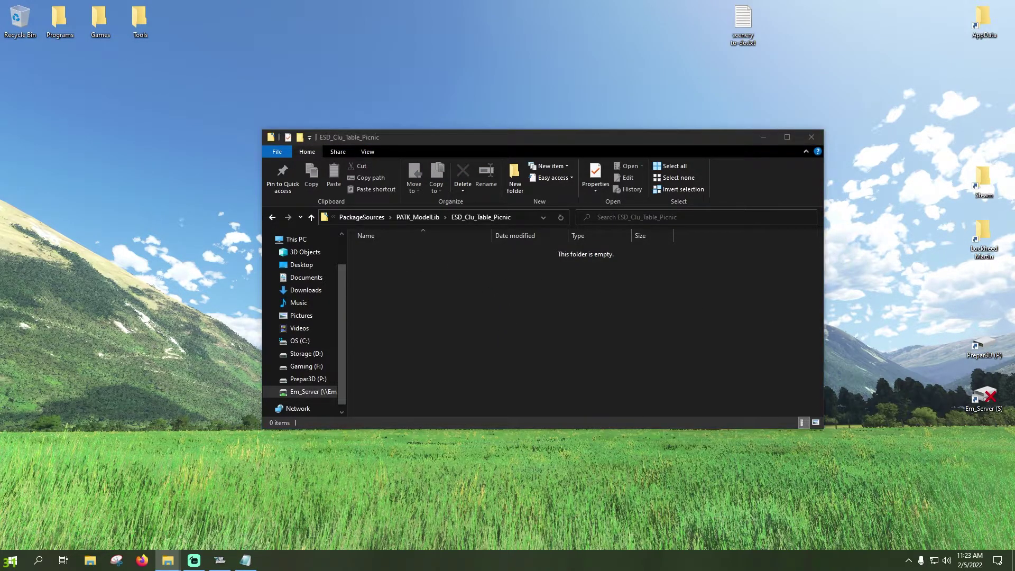
{"action": "key", "text": "alt+Tab"}
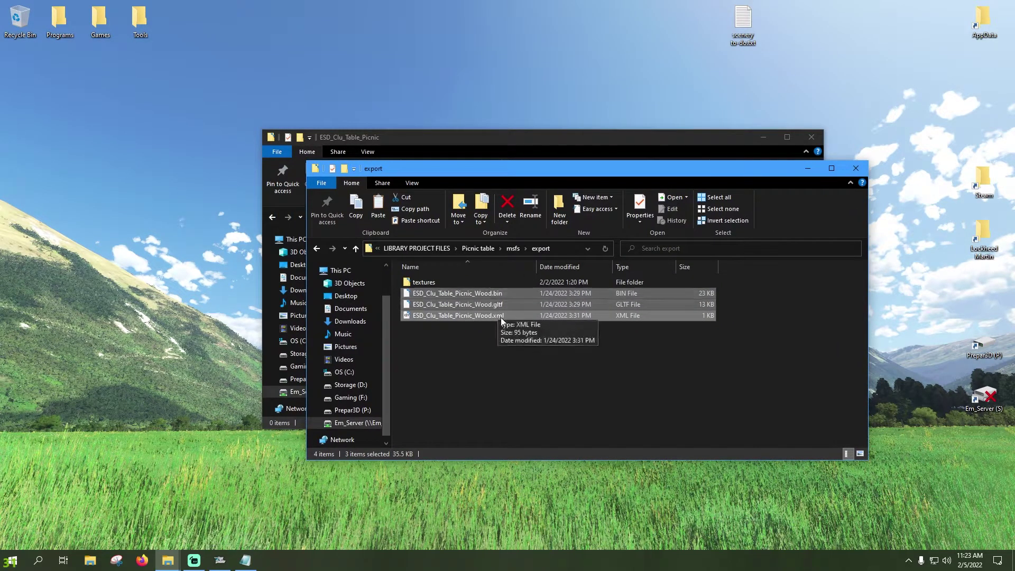
{"action": "left_click", "coordinate": [856, 168]}
{"action": "right_click", "coordinate": [535, 284]}
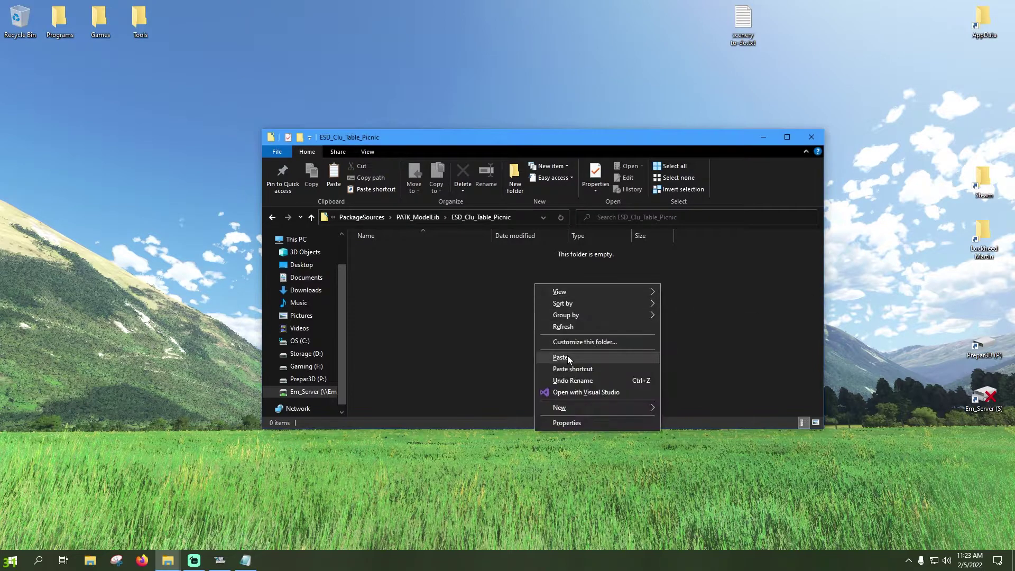
{"action": "left_click", "coordinate": [566, 355]}
{"action": "left_click", "coordinate": [507, 305]}
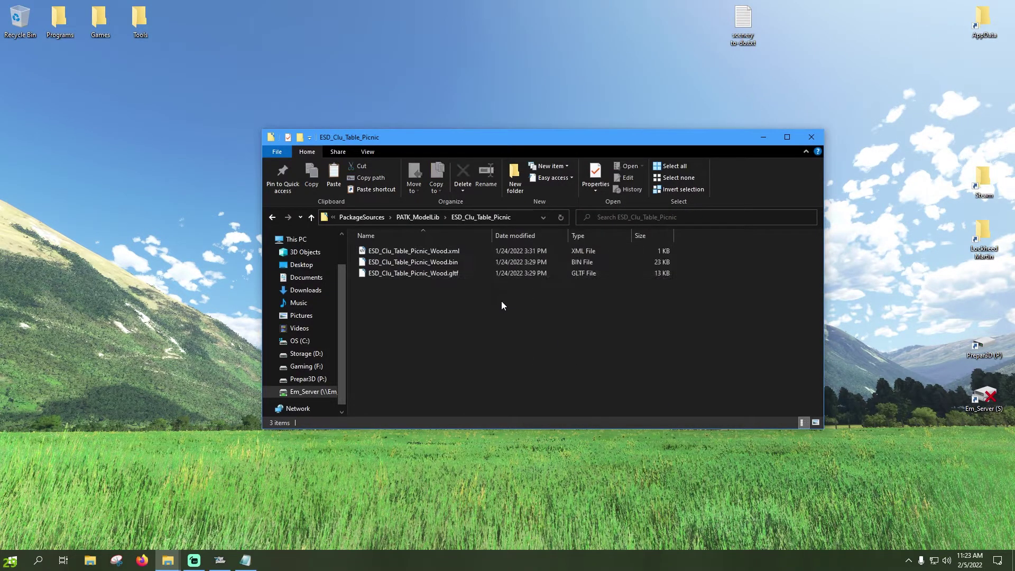
- Browse from the picnic table's export folder to the ESD_Anm_Cow_Black_White model folder inside ESD_EOLib
{"action": "key", "text": "alt+Tab"}
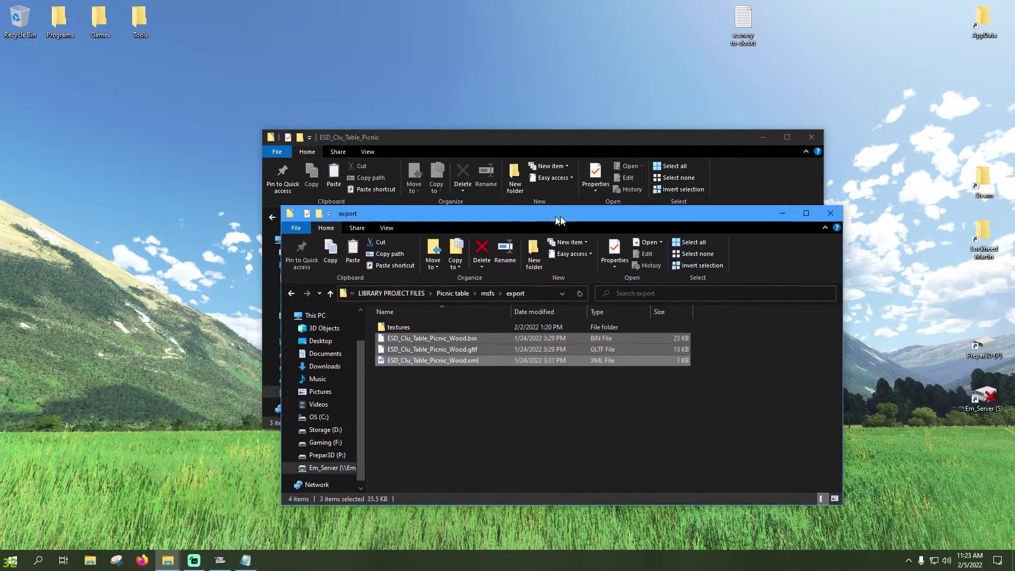
{"action": "left_click", "coordinate": [410, 294]}
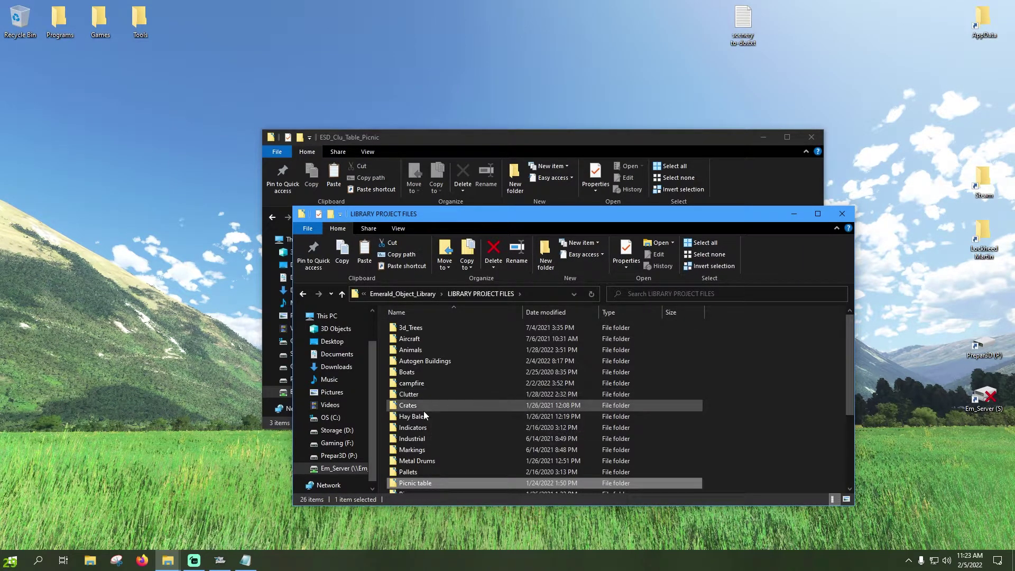
{"action": "scroll", "coordinate": [458, 443], "scroll_direction": "down", "scroll_amount": 2}
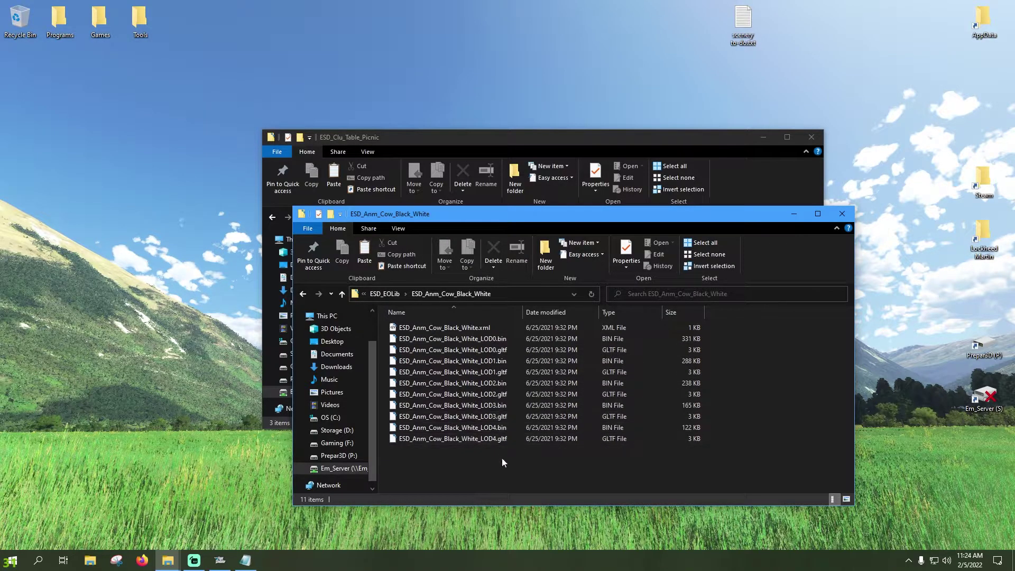
{"action": "left_click_drag", "start_coordinate": [477, 468], "coordinate": [560, 404]}
- Examine the LOD entries of ESD_Anm_Cow_Black_White.xml in Notepad, then close the file and the cow model's folder window
{"action": "double_click", "coordinate": [484, 329]}
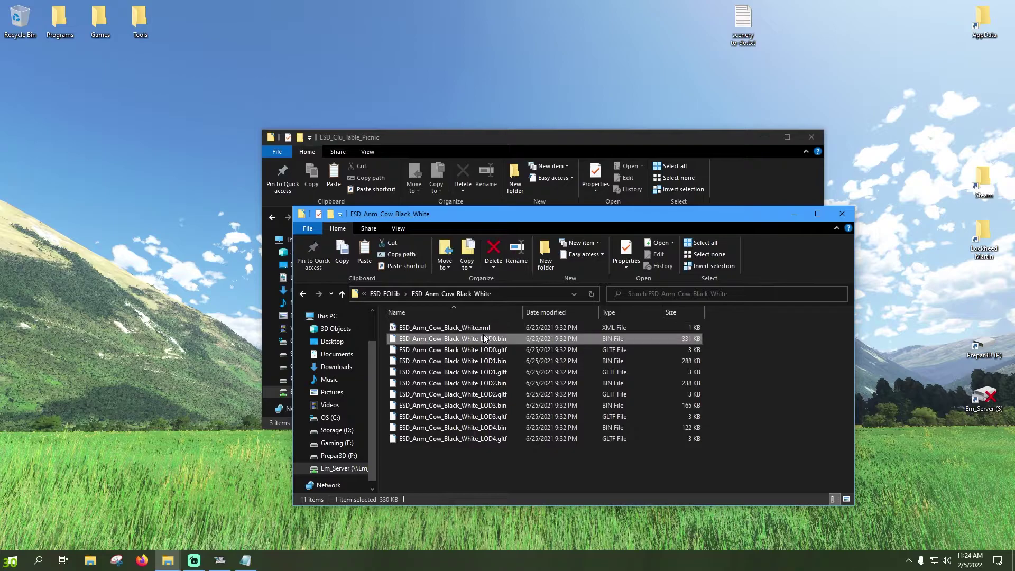
{"action": "right_click", "coordinate": [484, 329]}
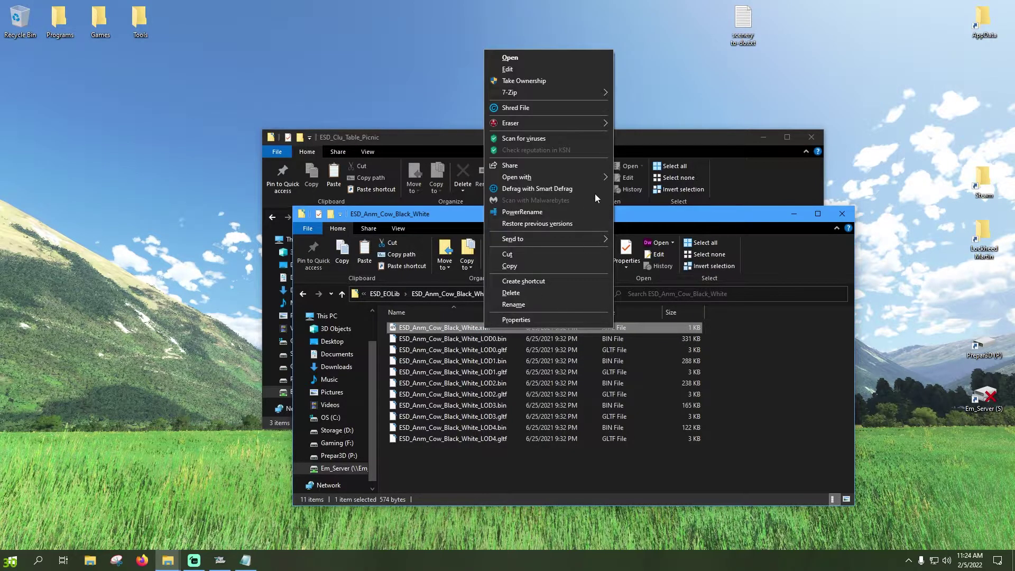
{"action": "mouse_move", "coordinate": [607, 177]}
{"action": "left_click", "coordinate": [678, 207]}
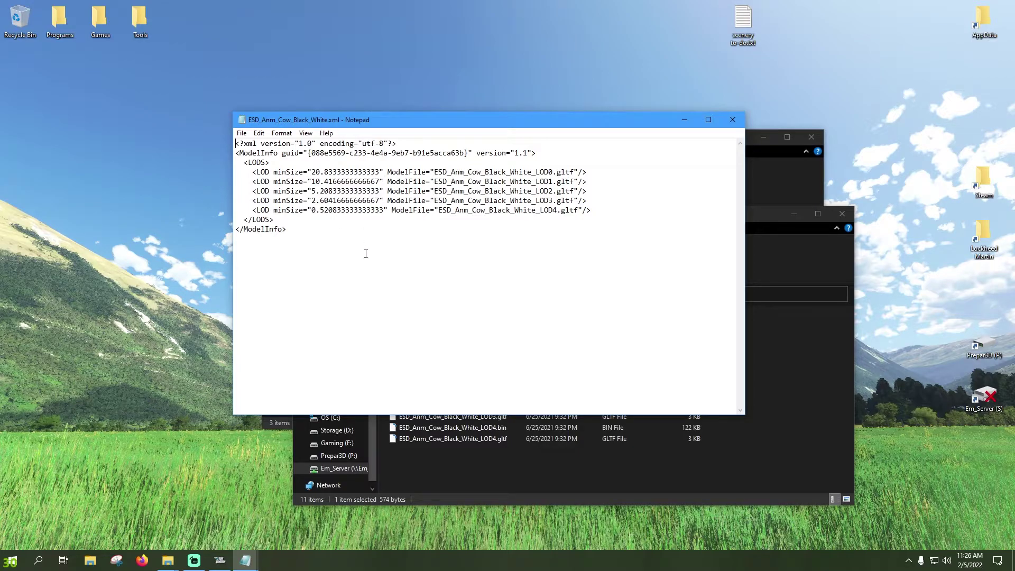
{"action": "left_click", "coordinate": [732, 120]}
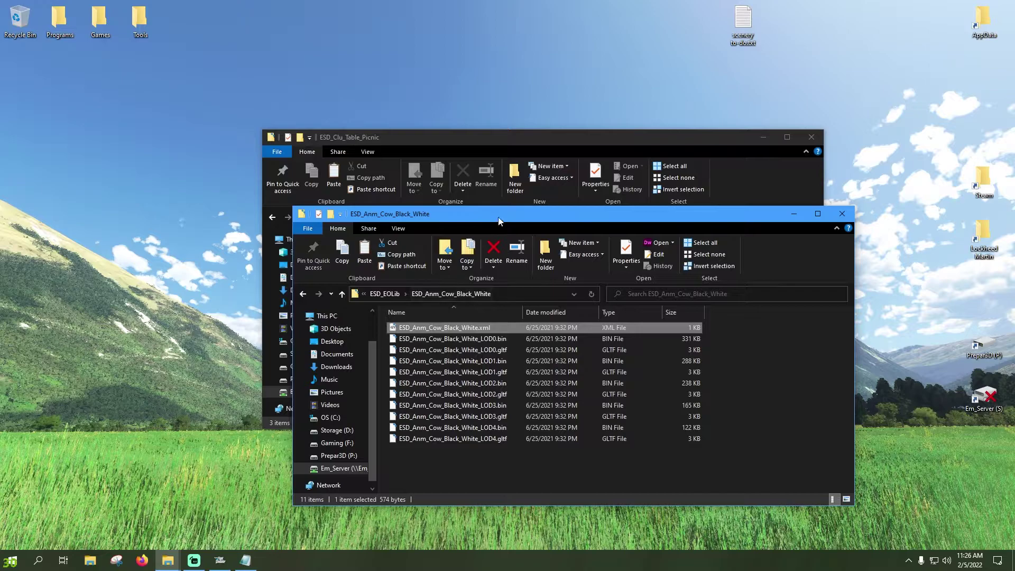
{"action": "key", "text": "alt+F4"}
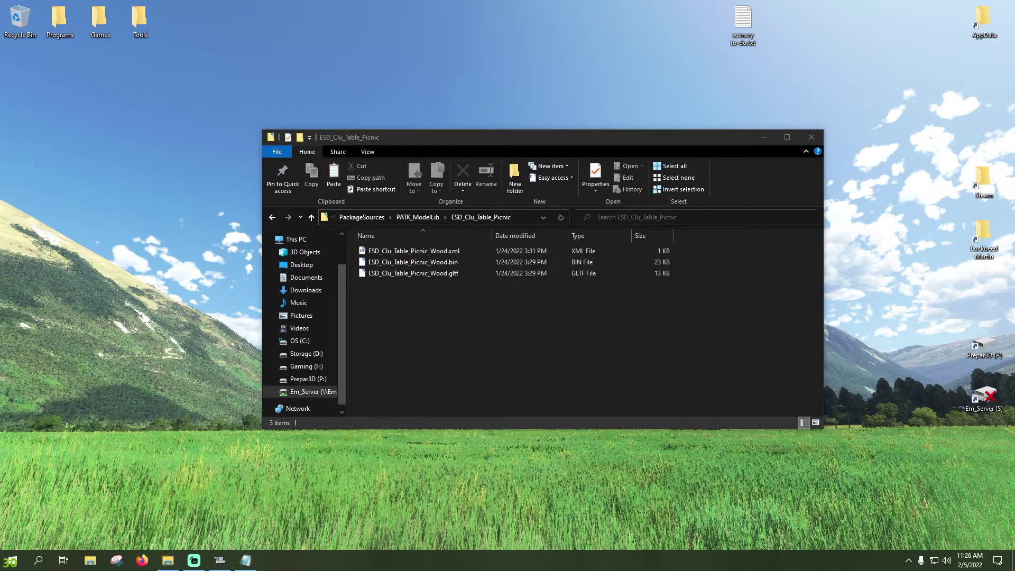
- Copy the ESD_Clu_Table_Picnic_Wood ALBD, COMP and NORM PNG textures into the texture folder of PATK_ModelLib
{"action": "left_click", "coordinate": [520, 341]}
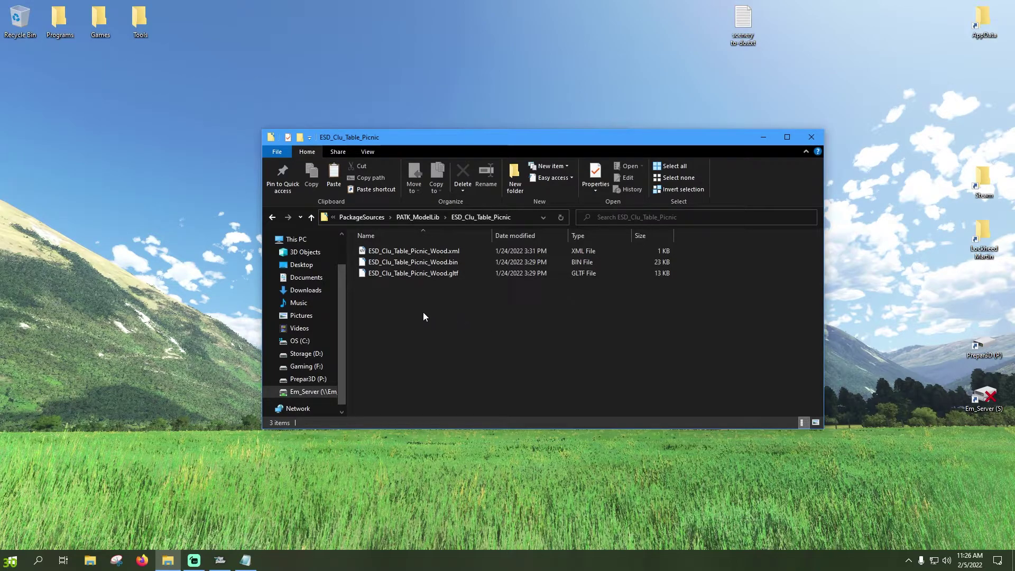
{"action": "left_click_drag", "start_coordinate": [423, 316], "coordinate": [523, 249]}
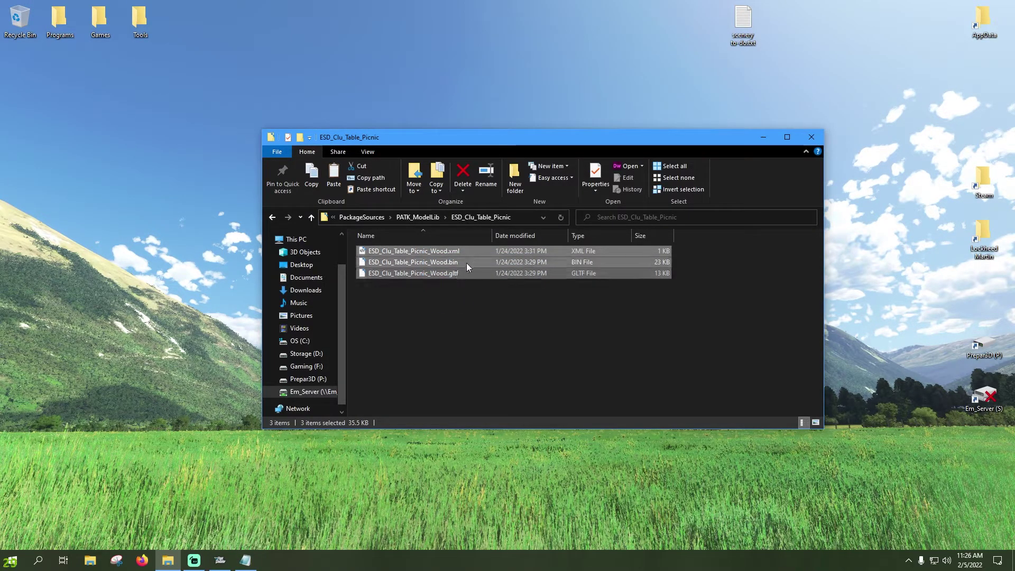
{"action": "left_click", "coordinate": [432, 217]}
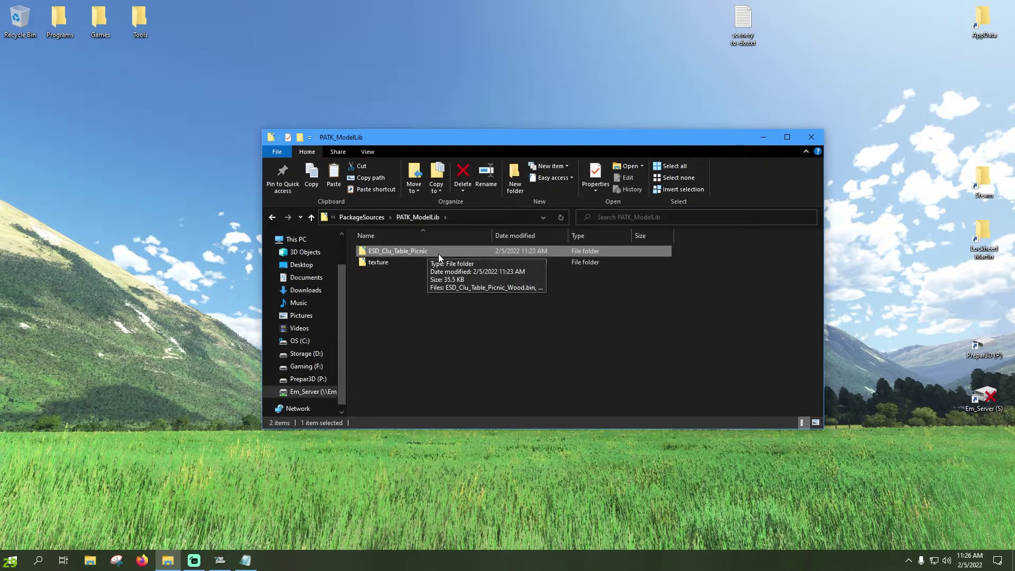
{"action": "double_click", "coordinate": [392, 260]}
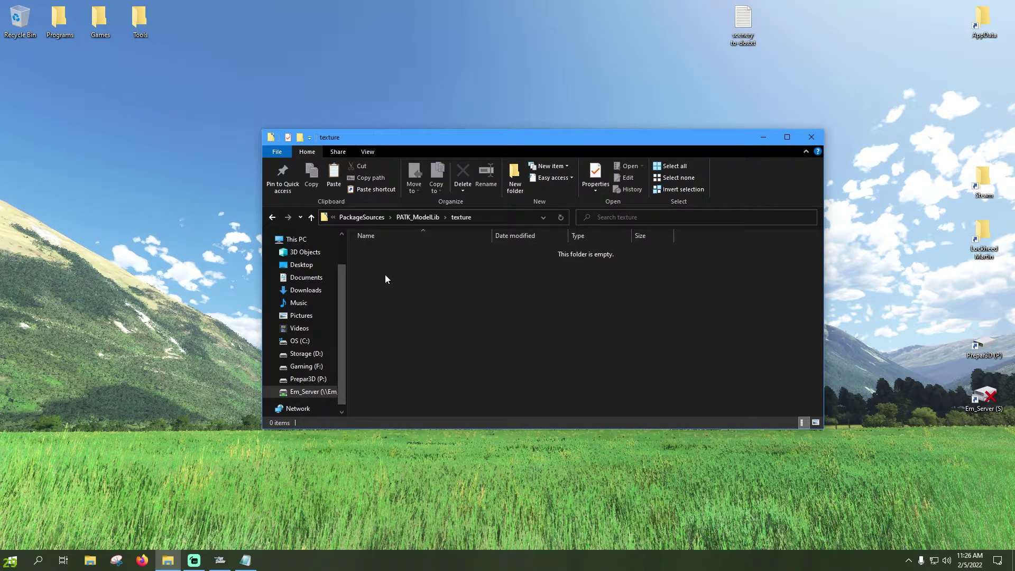
{"action": "left_click", "coordinate": [902, 267]}
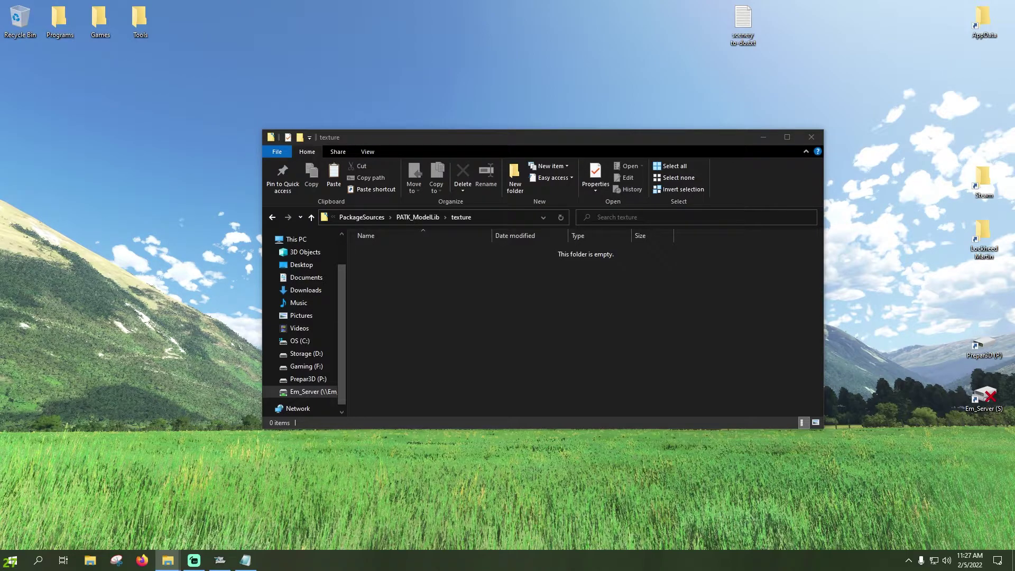
{"action": "left_click", "coordinate": [446, 291]}
{"action": "right_click", "coordinate": [446, 291]}
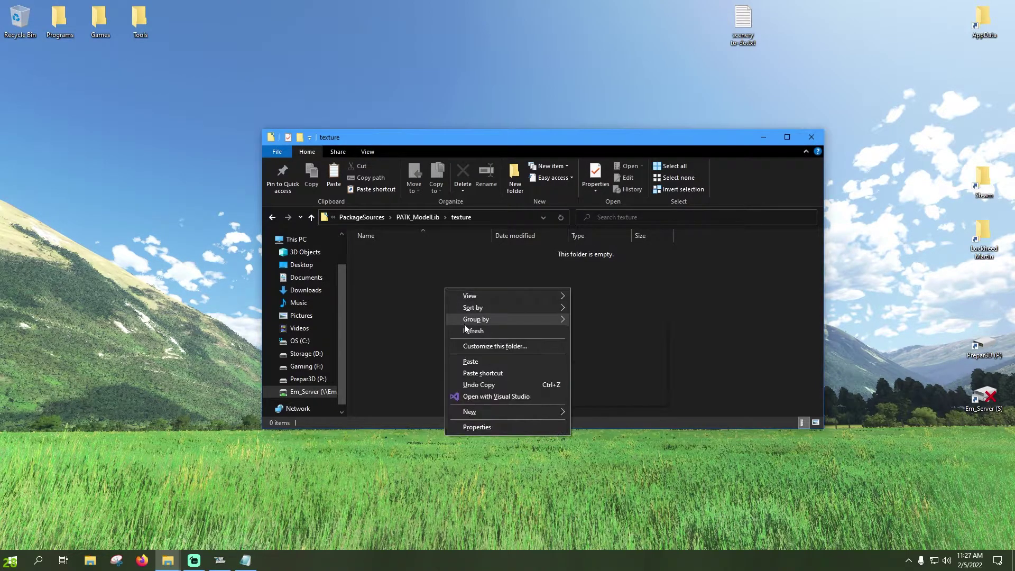
{"action": "left_click", "coordinate": [507, 360]}
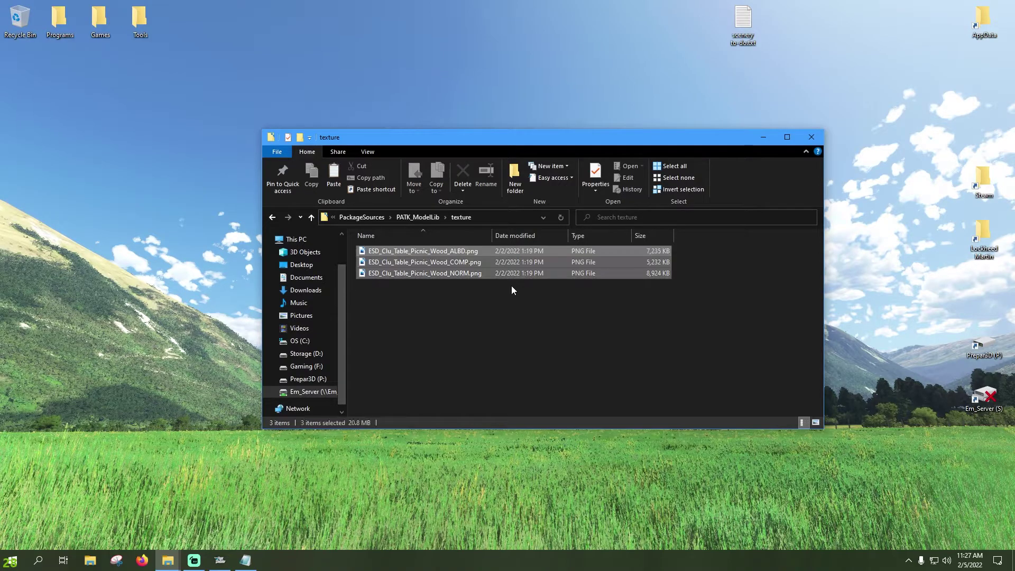
- Examine the copied picnic table textures in Photos, starting with the ALBD and COMP images, and return to the texture folder
{"action": "left_click", "coordinate": [481, 251]}
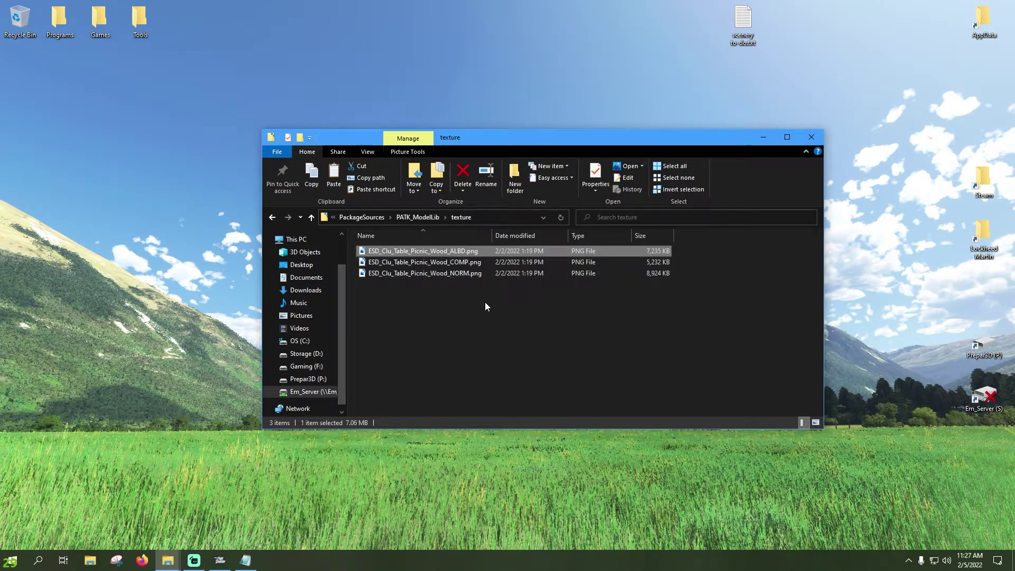
{"action": "double_click", "coordinate": [486, 252]}
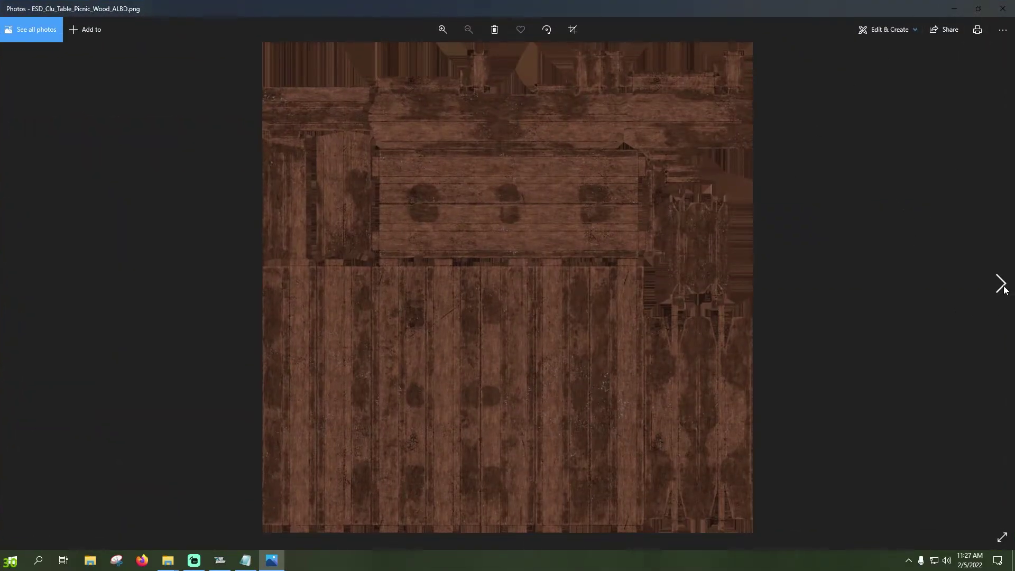
{"action": "left_click", "coordinate": [1002, 285]}
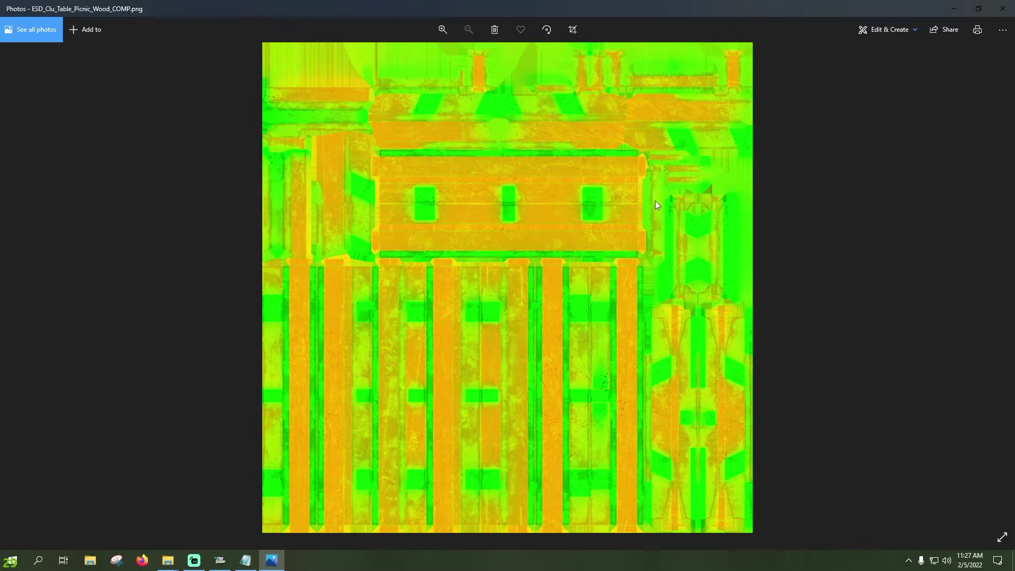
{"action": "mouse_move", "coordinate": [972, 288]}
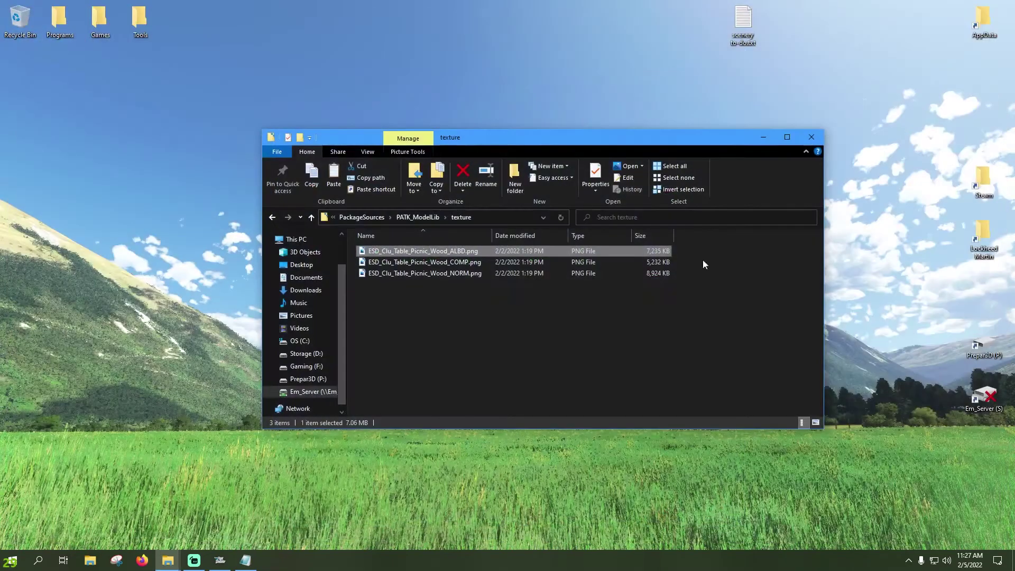
{"action": "left_click_drag", "start_coordinate": [676, 247], "coordinate": [573, 327]}
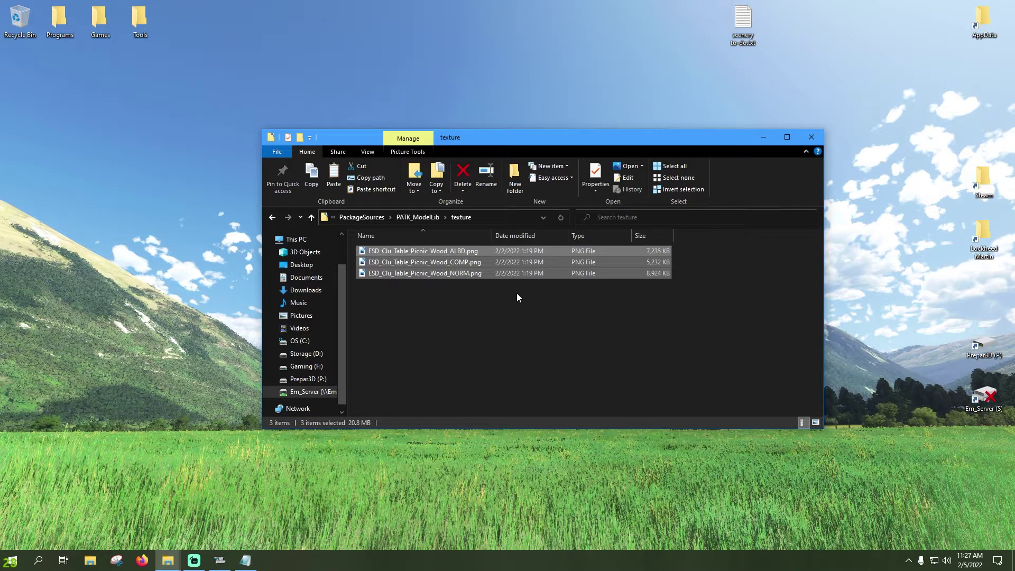
{"action": "left_click", "coordinate": [451, 252]}
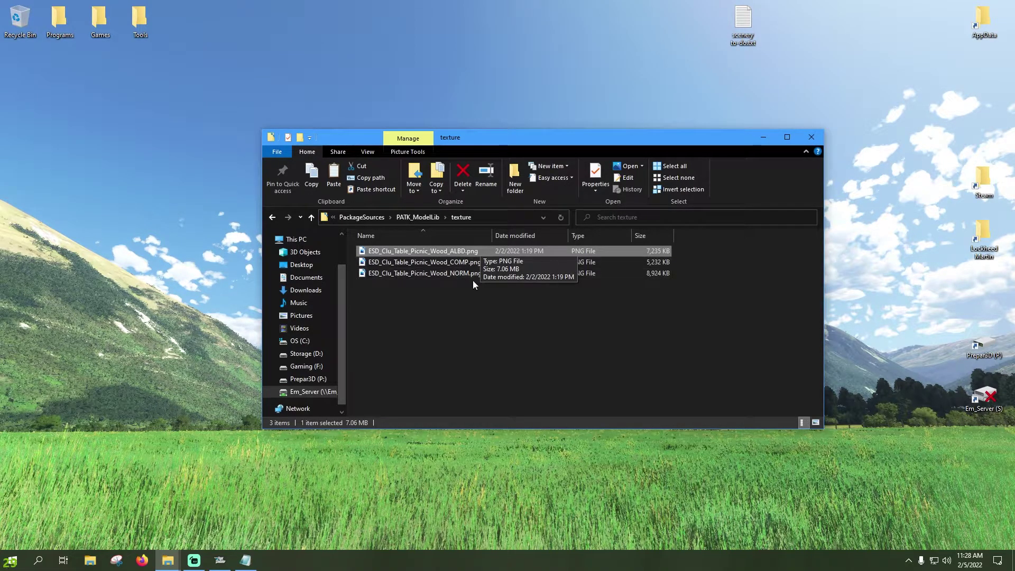
{"action": "left_click", "coordinate": [484, 273], "text": "shift"}
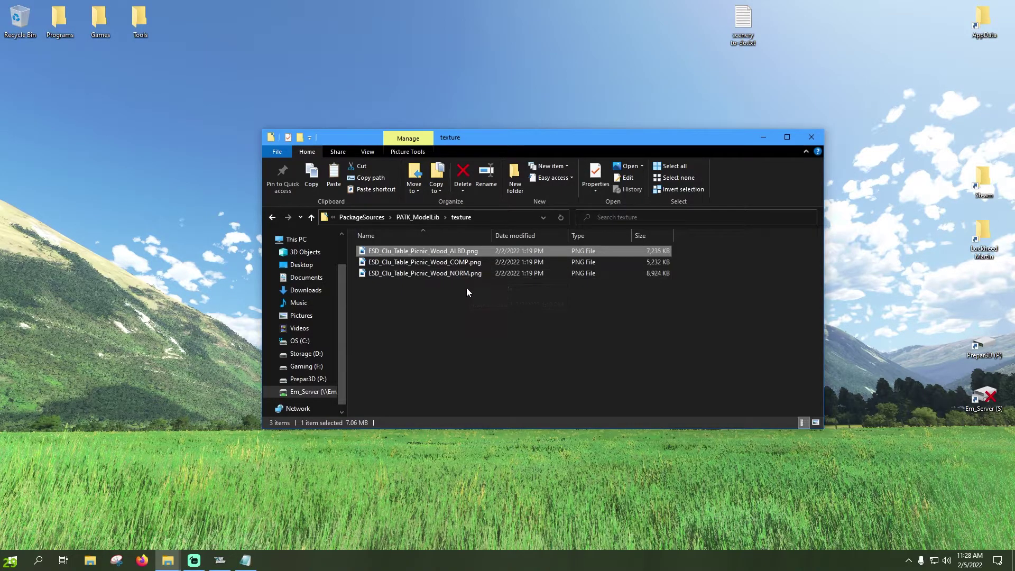
- Return to the PATK_ModelLib folder, minimise File Explorer and switch to Microsoft Flight Simulator in full screen
{"action": "left_click", "coordinate": [418, 217]}
{"action": "left_click", "coordinate": [462, 343]}
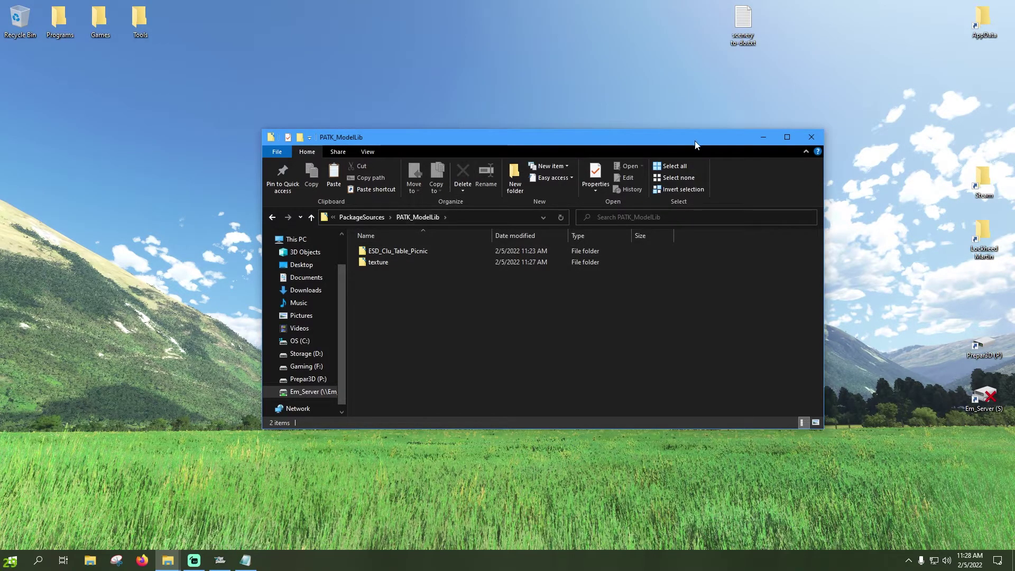
{"action": "left_click", "coordinate": [763, 136]}
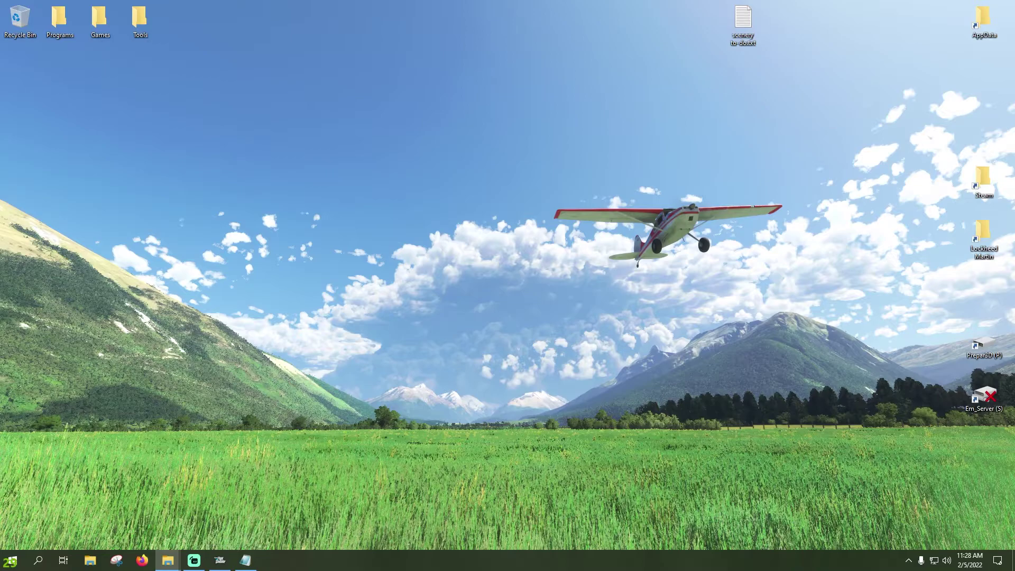
{"action": "left_click", "coordinate": [219, 560]}
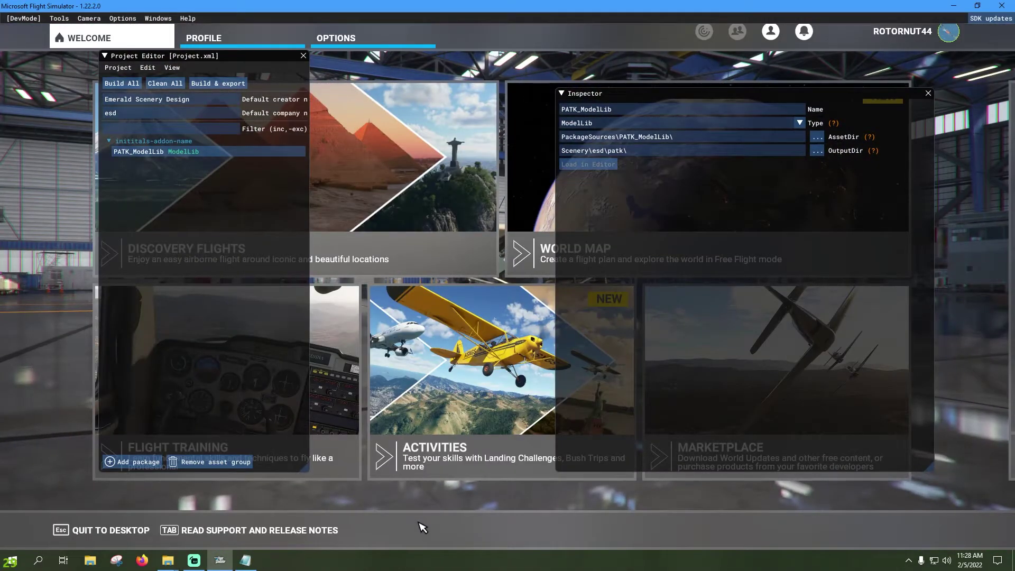
{"action": "key", "text": "alt+Return"}
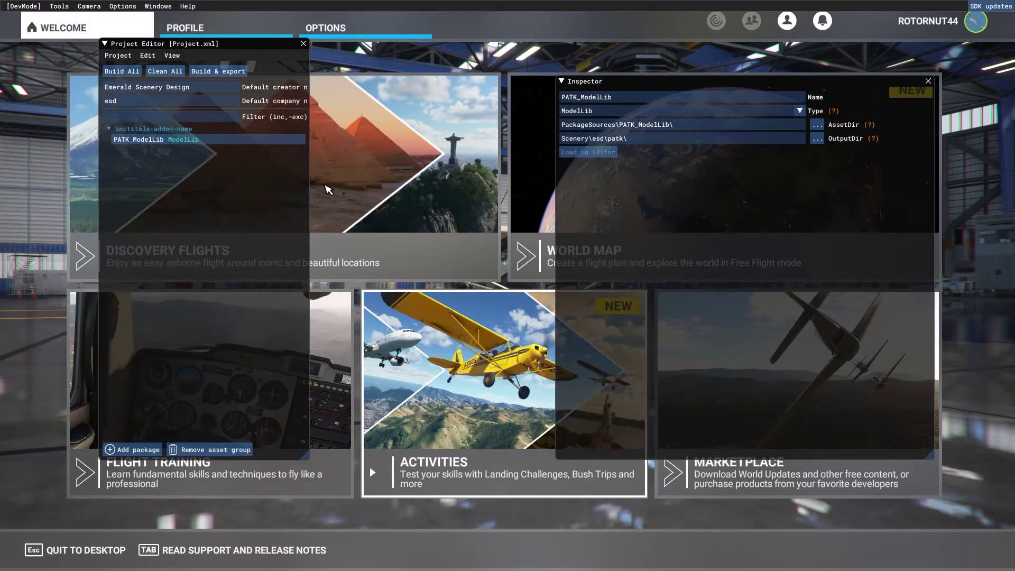
- Open the inititals-addon-name package in the Inspector and set its Company Name to esd
{"action": "left_click", "coordinate": [159, 128]}
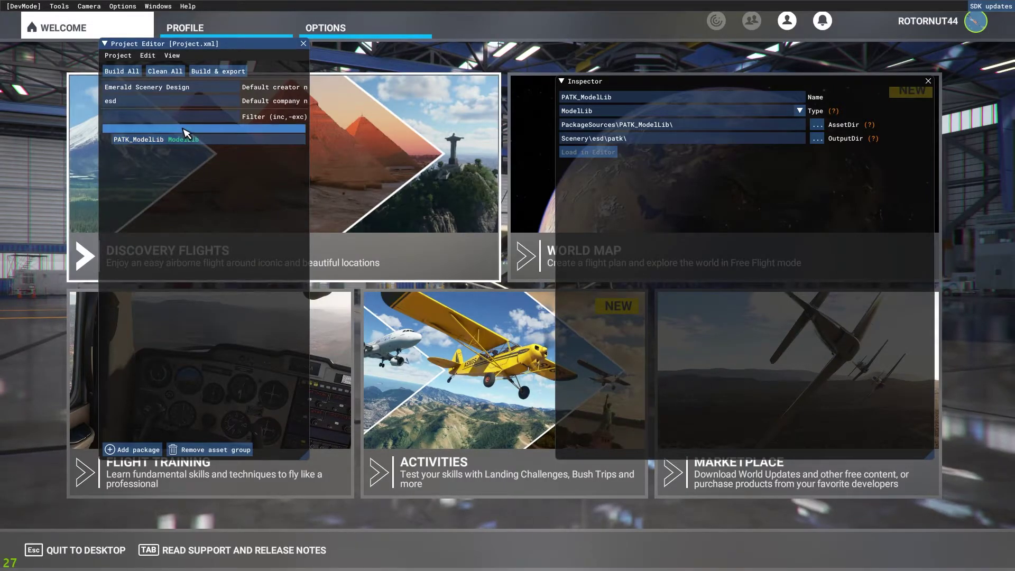
{"action": "left_click", "coordinate": [615, 163]}
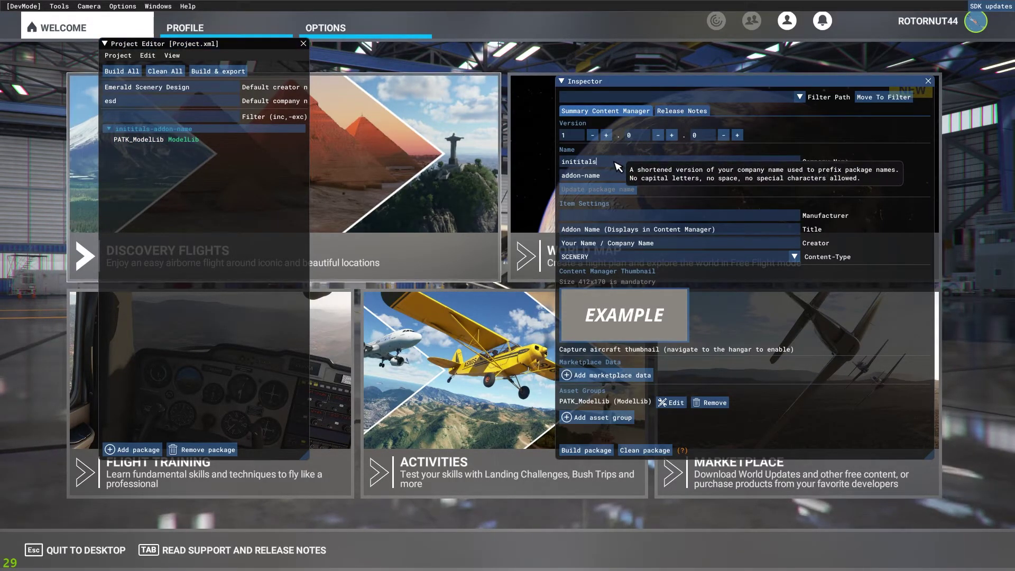
{"action": "type", "text": "a"}
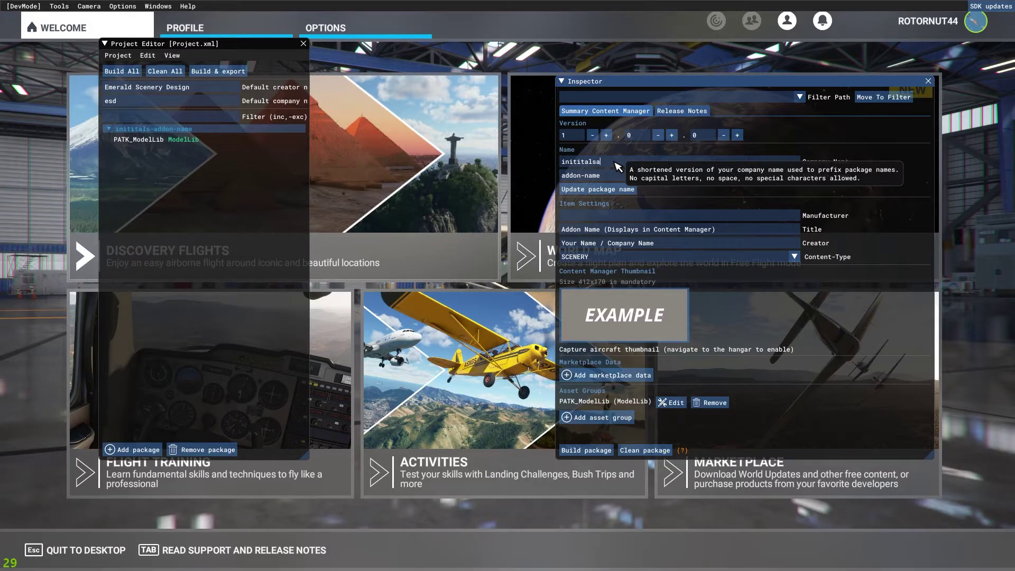
{"action": "key", "text": "ctrl+a"}
{"action": "type", "text": "esd"}
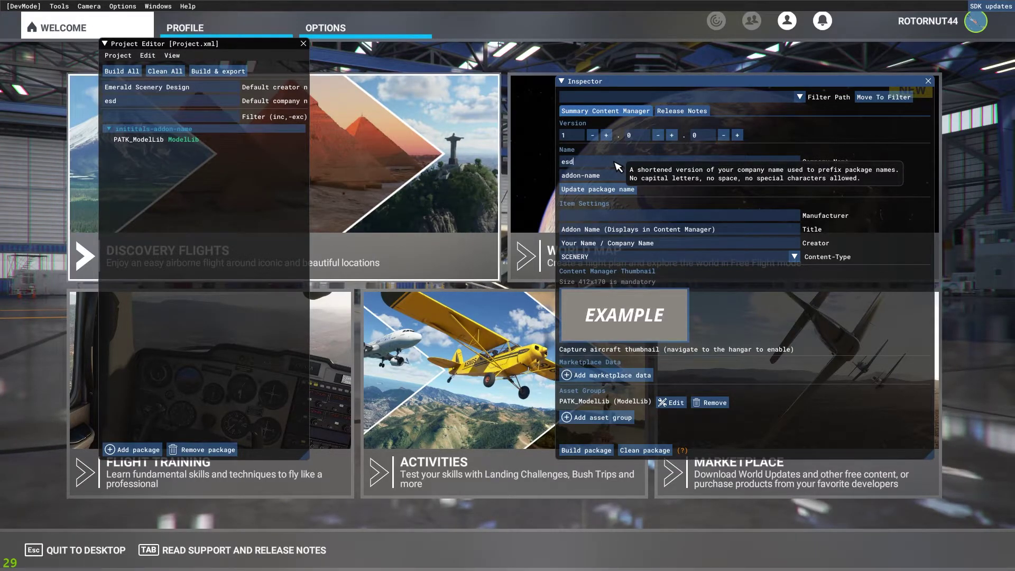
- Set the package's Package Name to modellib in place of addon-name
{"action": "left_click", "coordinate": [604, 178]}
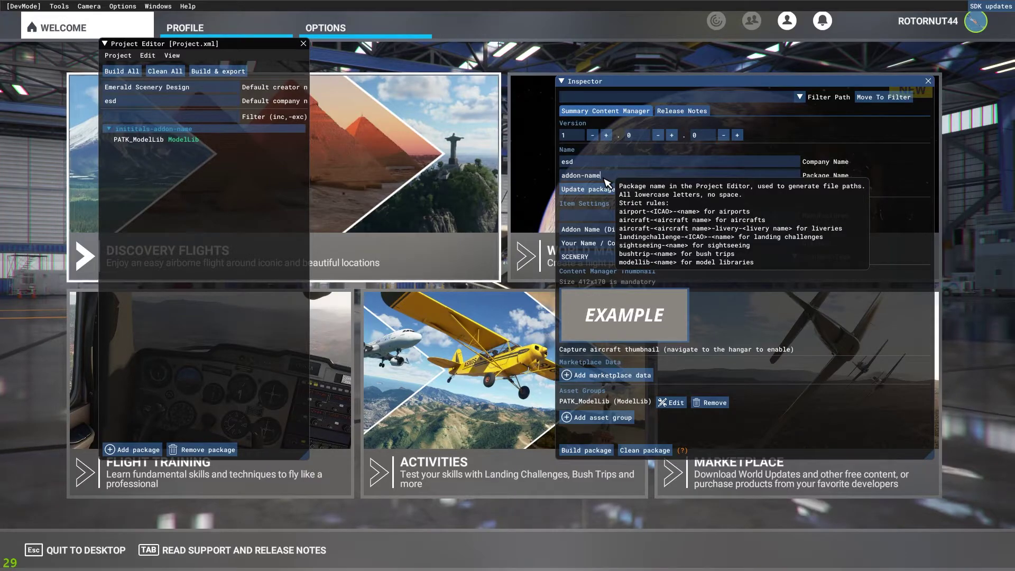
{"action": "key", "text": "ctrl+a"}
{"action": "type", "text": "mode"}
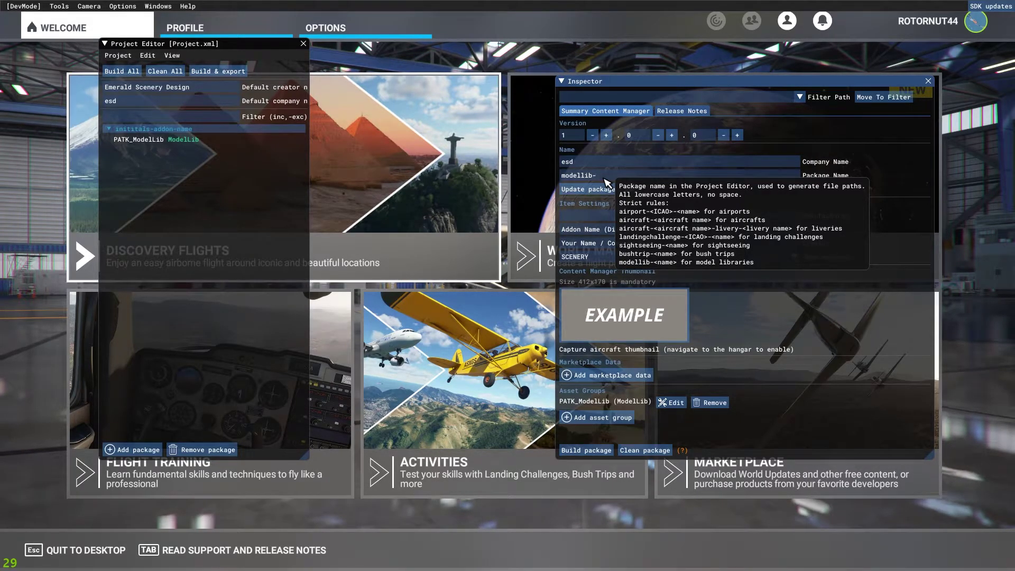
{"action": "type", "text": "patk"}
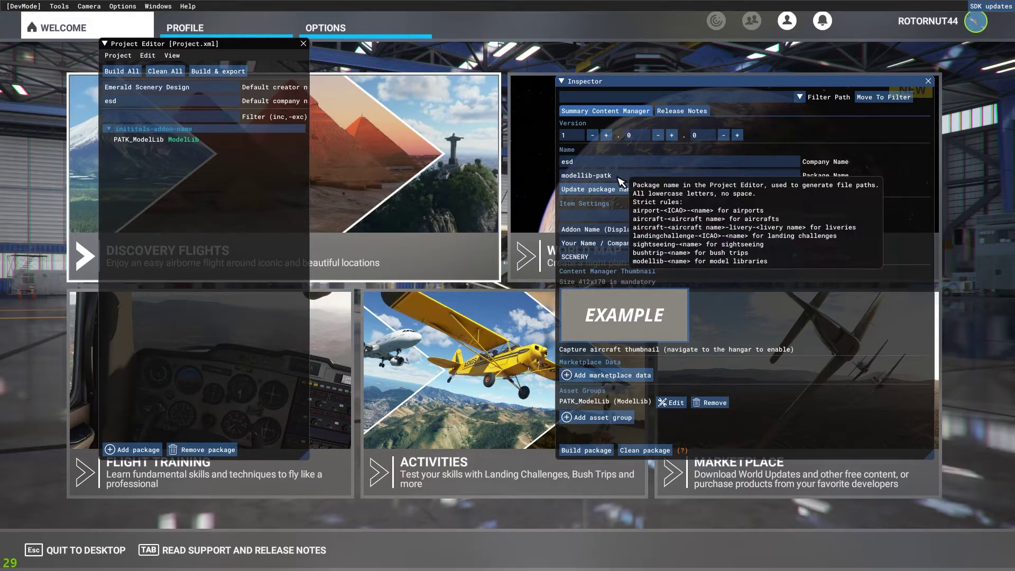
{"action": "key", "text": "BackSpace"}
{"action": "key", "text": "BackSpace"}
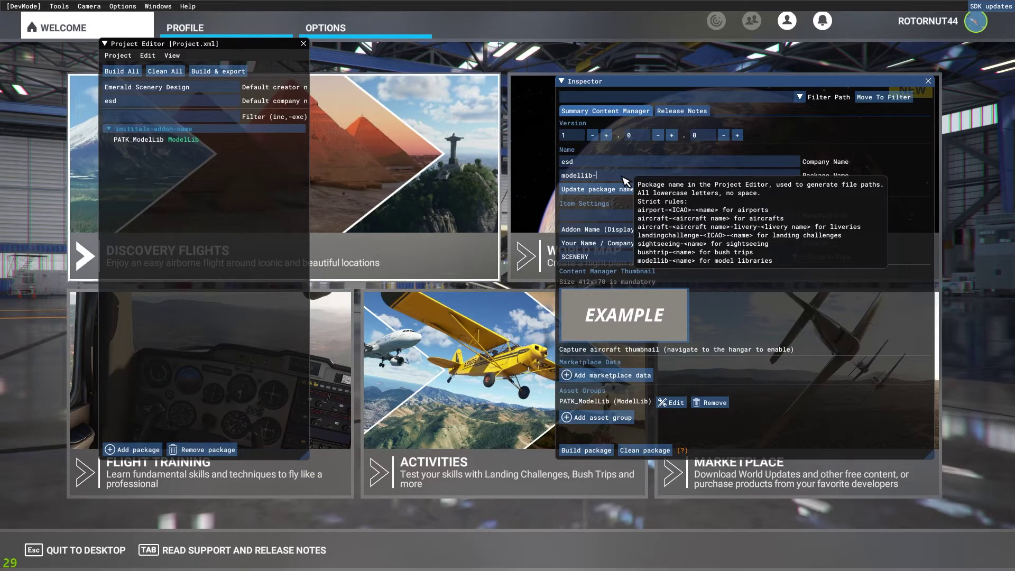
{"action": "key", "text": "BackSpace"}
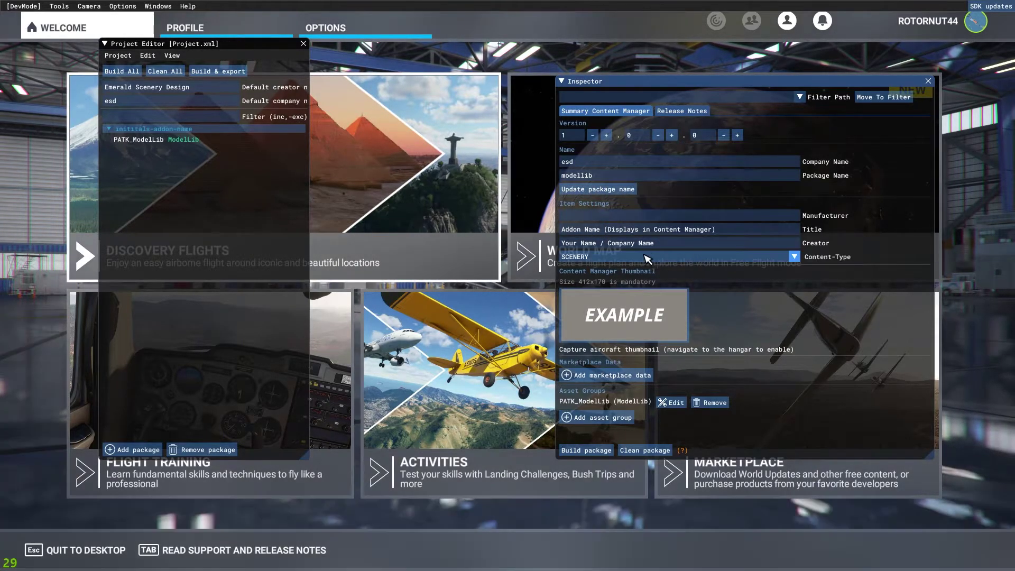
- Set the package's Title to ESD Model Libraries in the item settings
{"action": "left_click", "coordinate": [754, 231]}
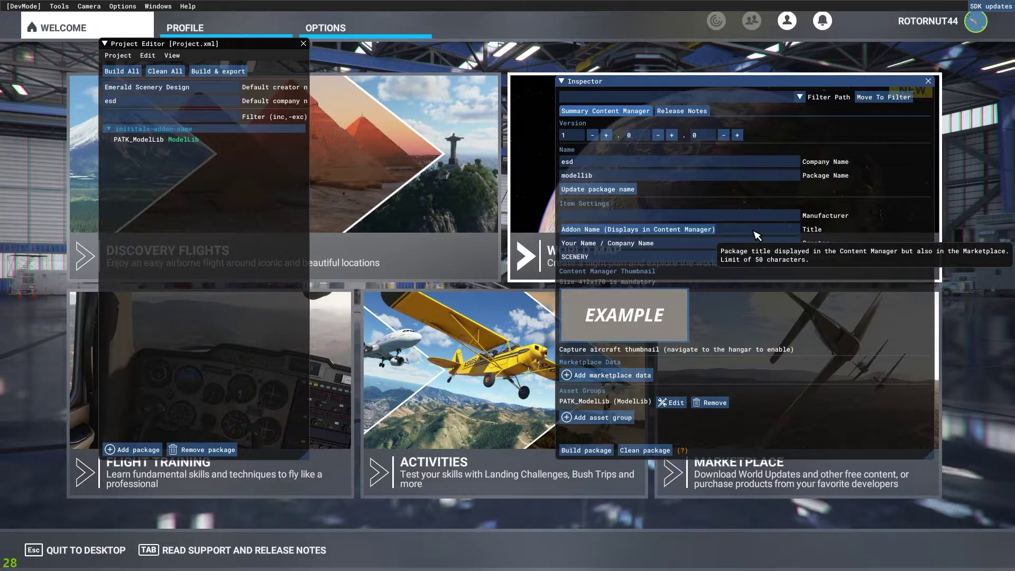
{"action": "key", "text": "ctrl+a"}
{"action": "type", "text": "E"}
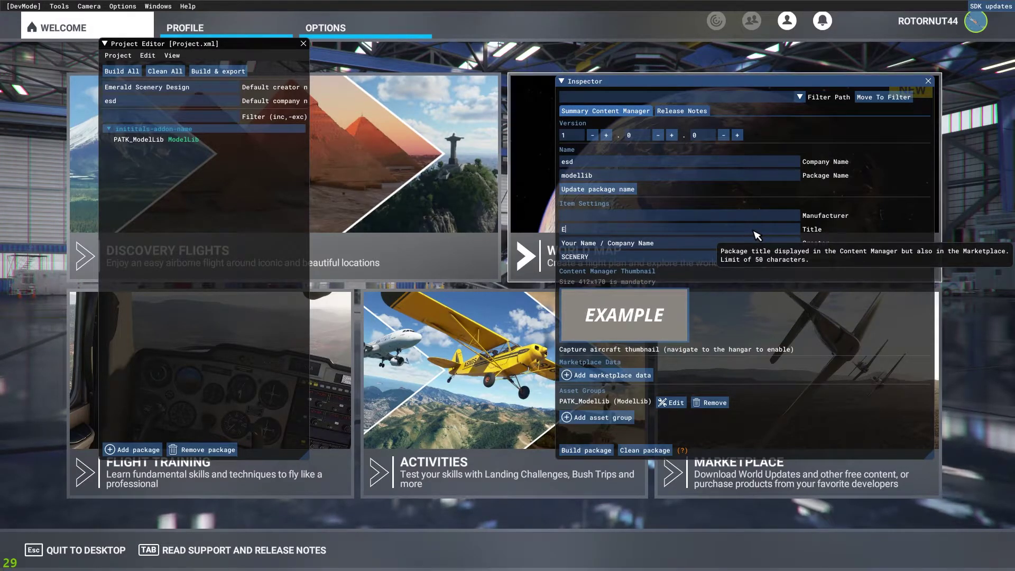
{"action": "type", "text": "SD M"}
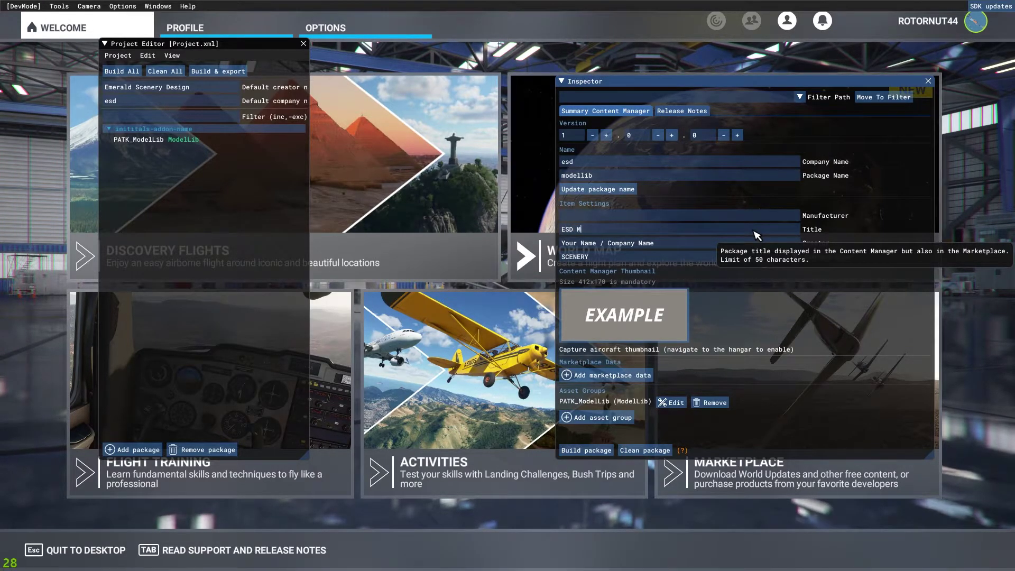
{"action": "type", "text": "ode"}
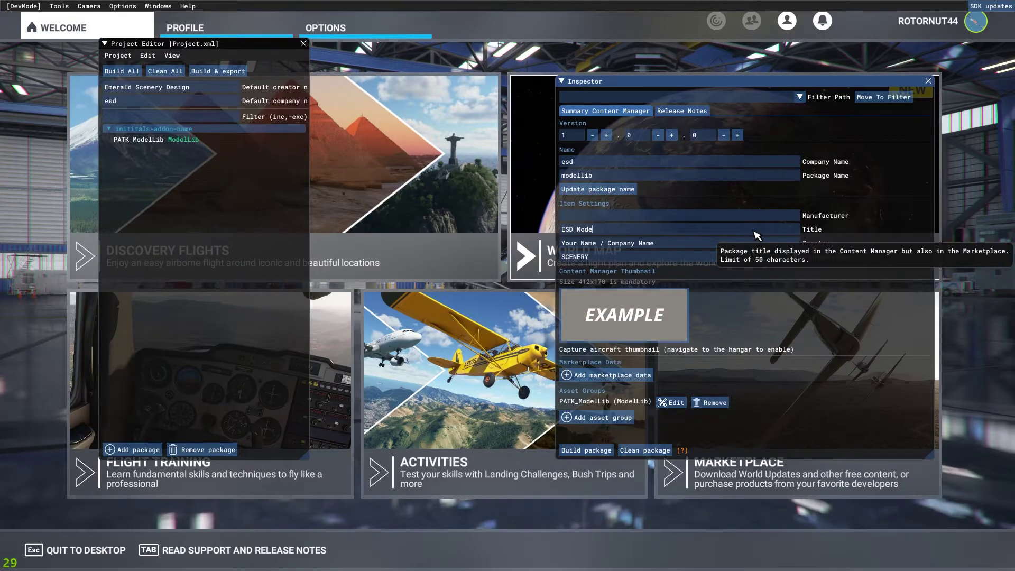
{"action": "type", "text": "l "}
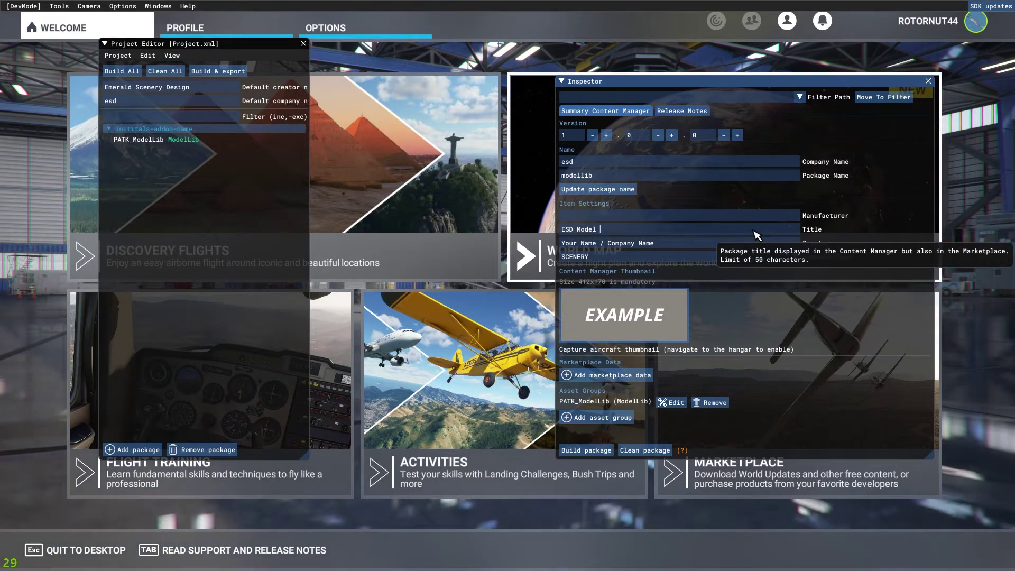
{"action": "type", "text": "Libraries"}
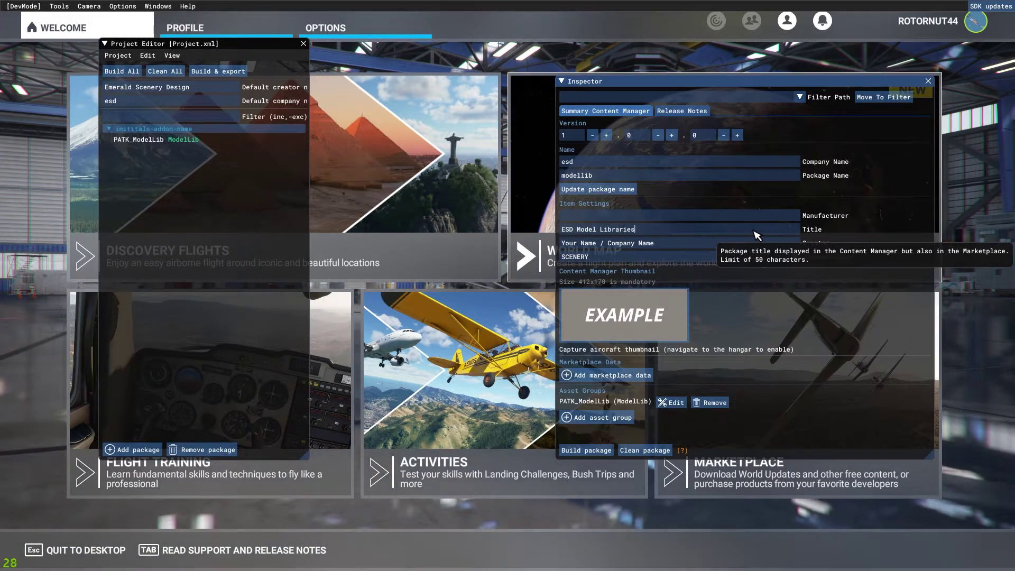
{"action": "key", "text": "Return"}
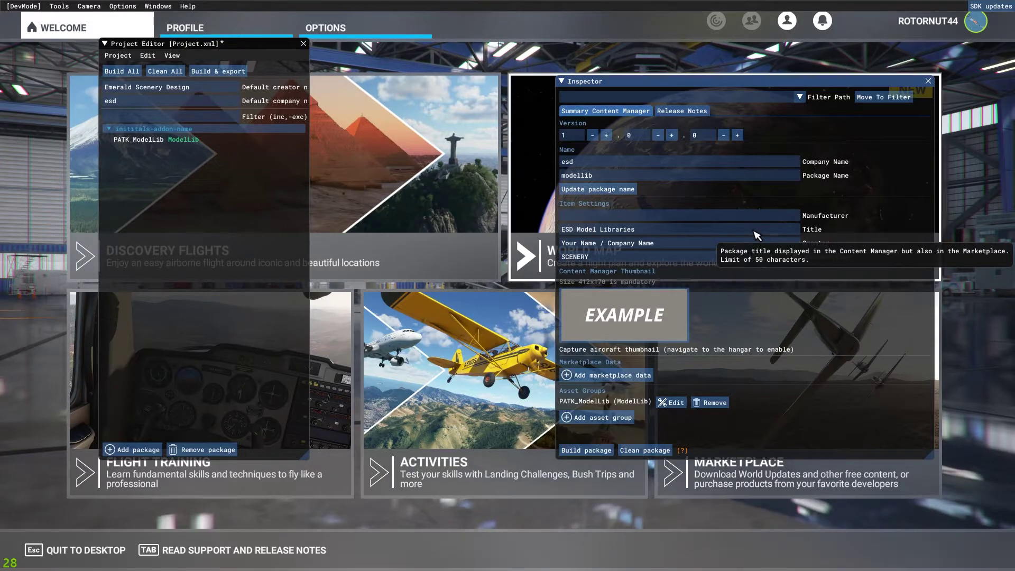
- Set the package's Creator to Emerald Scenery Design in the item settings
{"action": "left_click", "coordinate": [705, 244]}
{"action": "type", "text": "Em"}
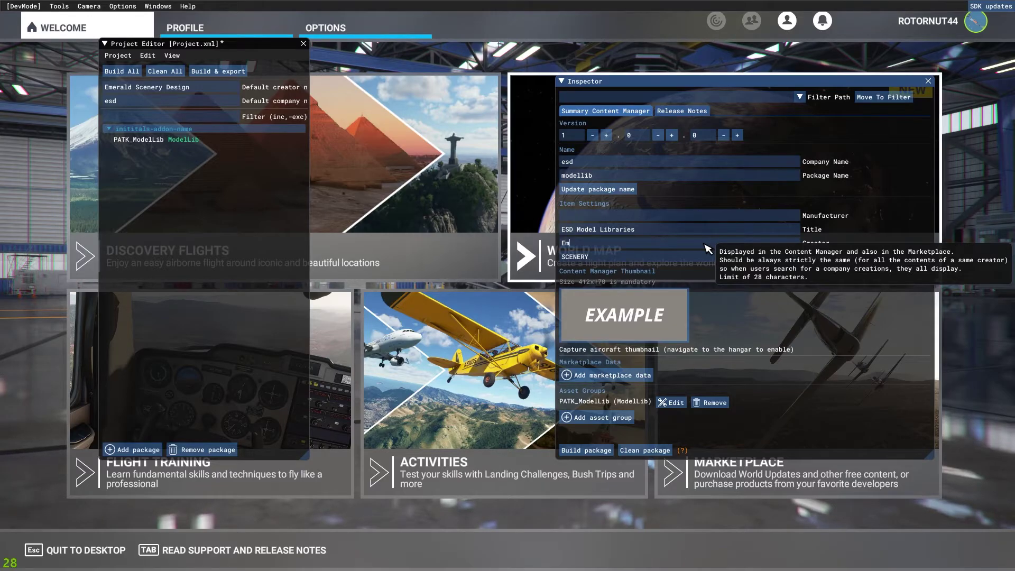
{"action": "type", "text": "erald "}
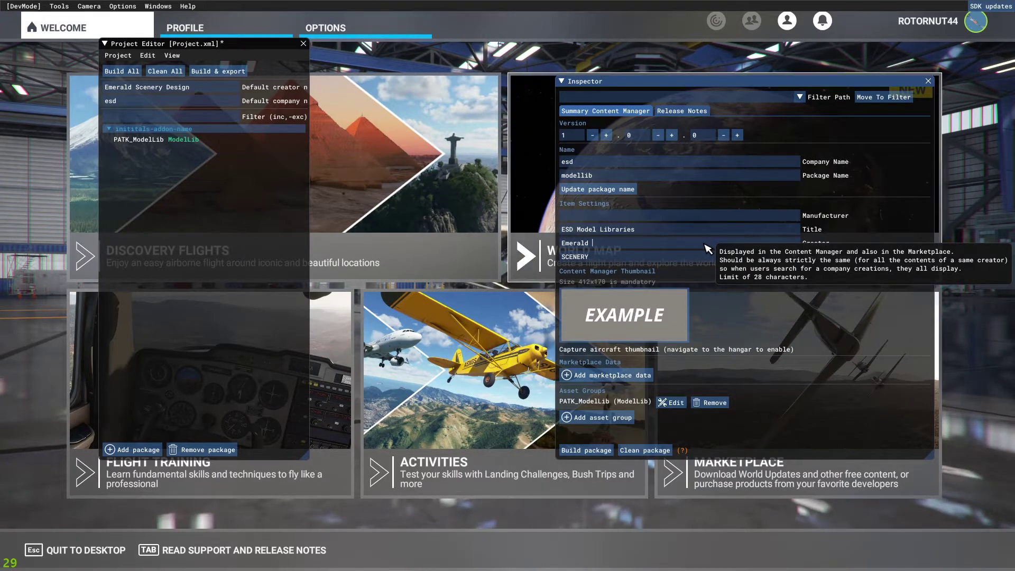
{"action": "type", "text": "Scenery Desi"}
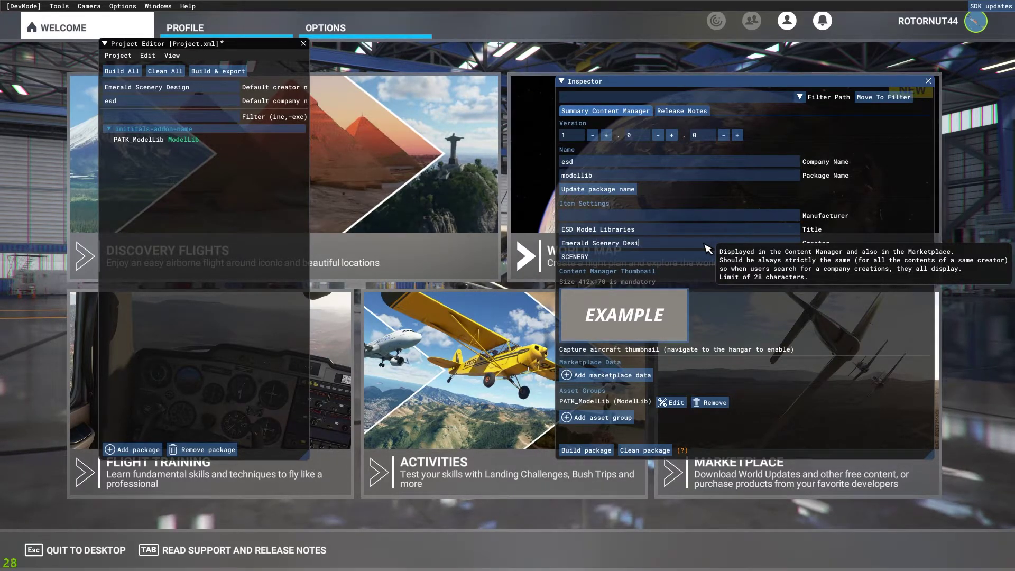
{"action": "type", "text": "gn"}
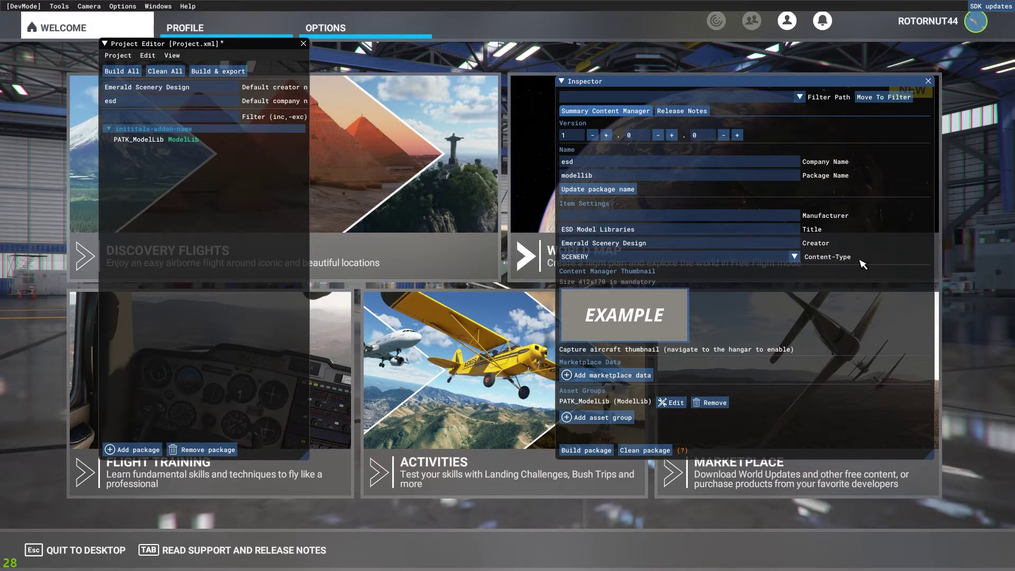
{"action": "mouse_move", "coordinate": [835, 263]}
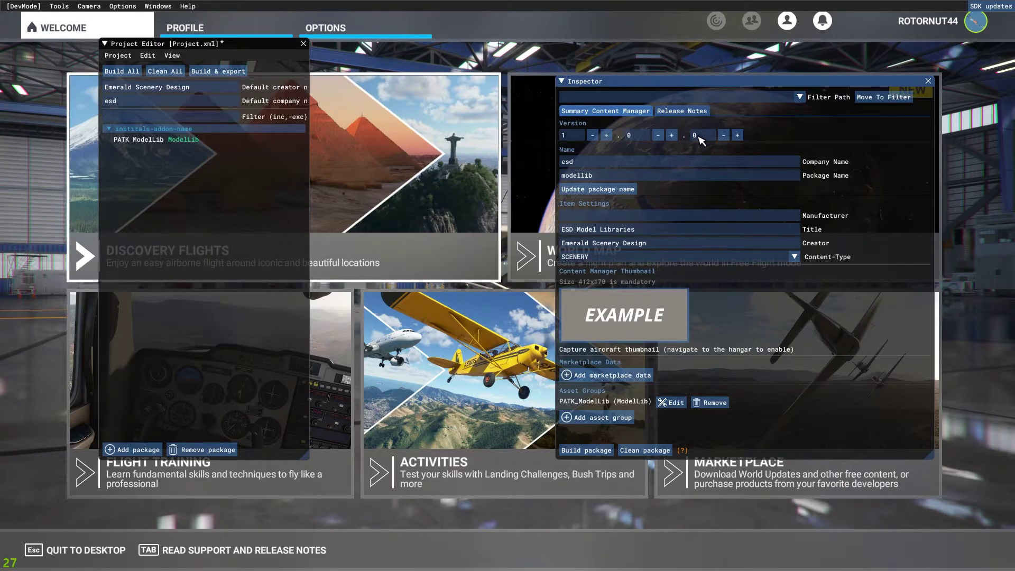
- Review the package's release note for version 1.0.0 and return to the content manager summary
{"action": "left_click", "coordinate": [681, 112]}
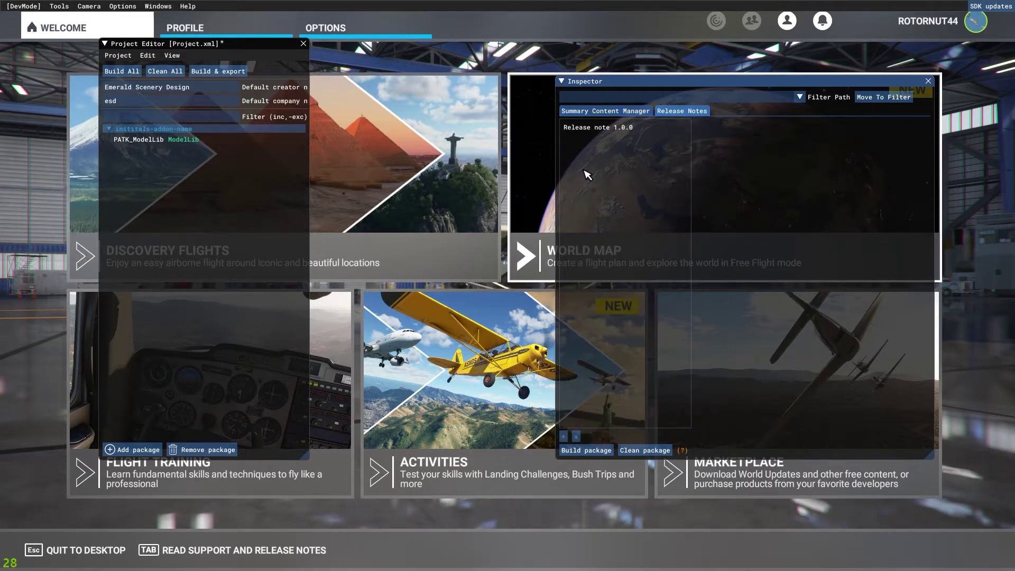
{"action": "left_click", "coordinate": [624, 127]}
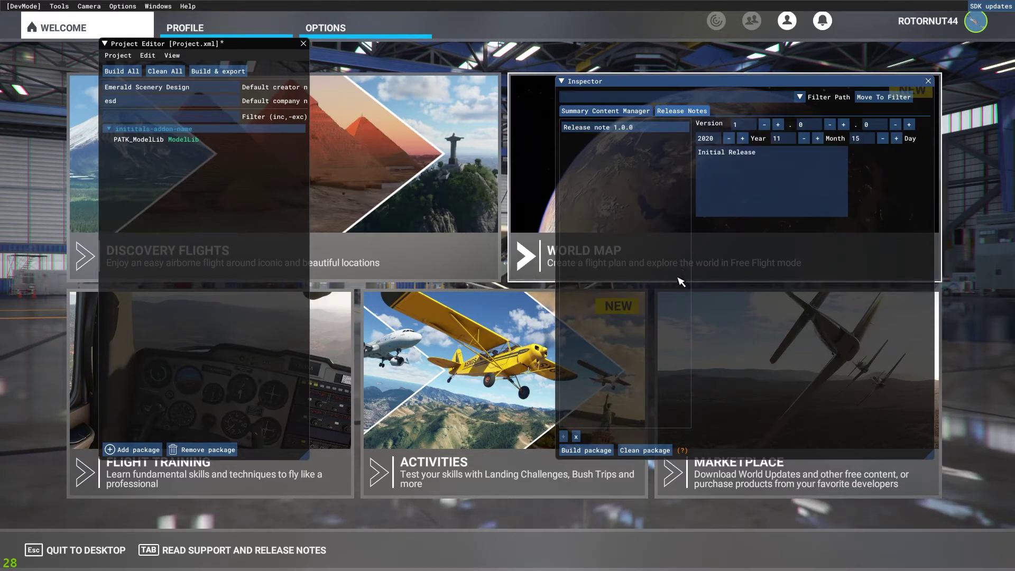
{"action": "left_click", "coordinate": [605, 111]}
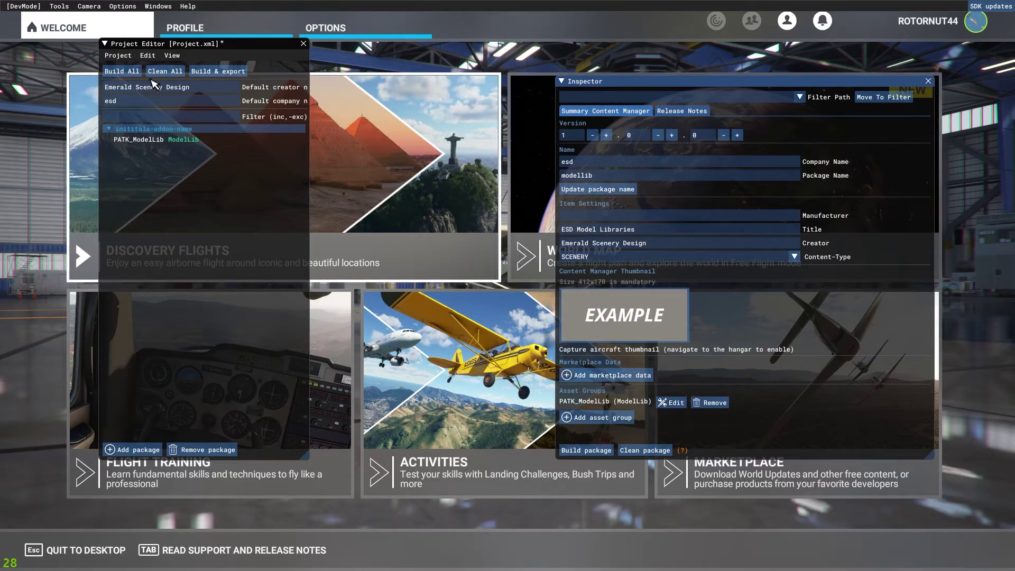
- Save the project and build the inititals-addon-name package
{"action": "left_click", "coordinate": [118, 55]}
{"action": "left_click", "coordinate": [139, 104]}
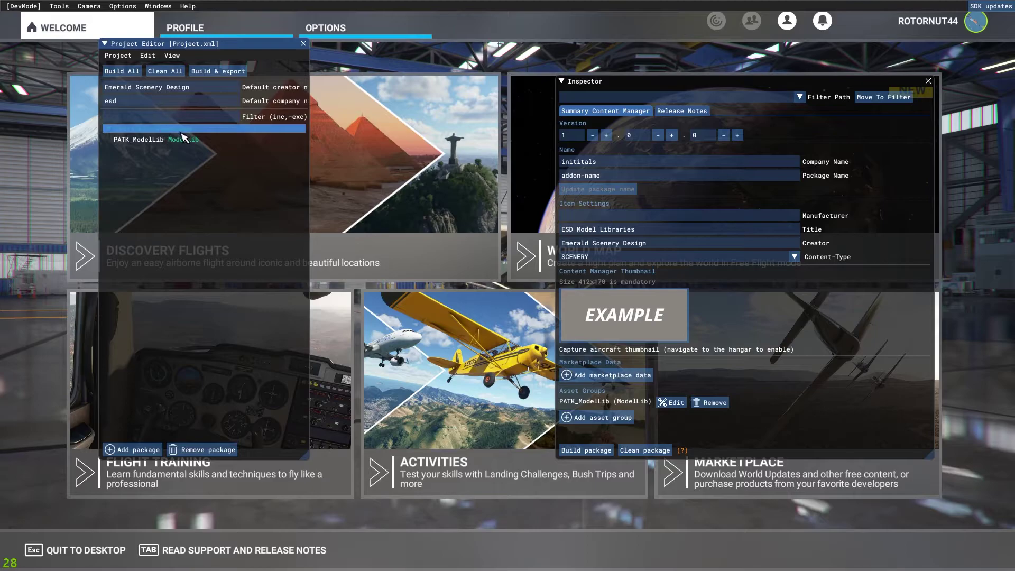
{"action": "left_click", "coordinate": [587, 450]}
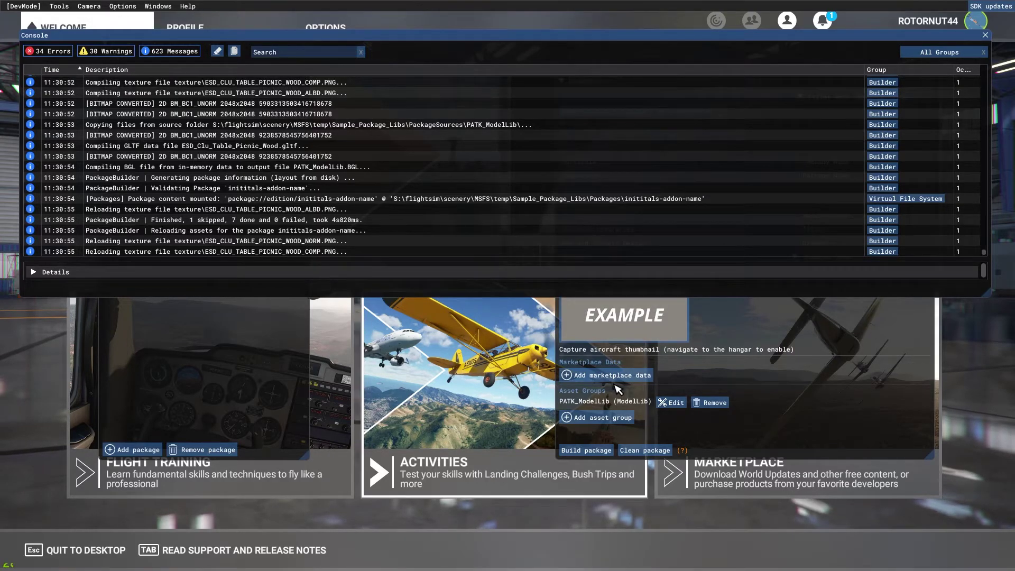
- Review the PackageBuilder and texture reloading messages in the Console for the package build
{"action": "left_click", "coordinate": [296, 219]}
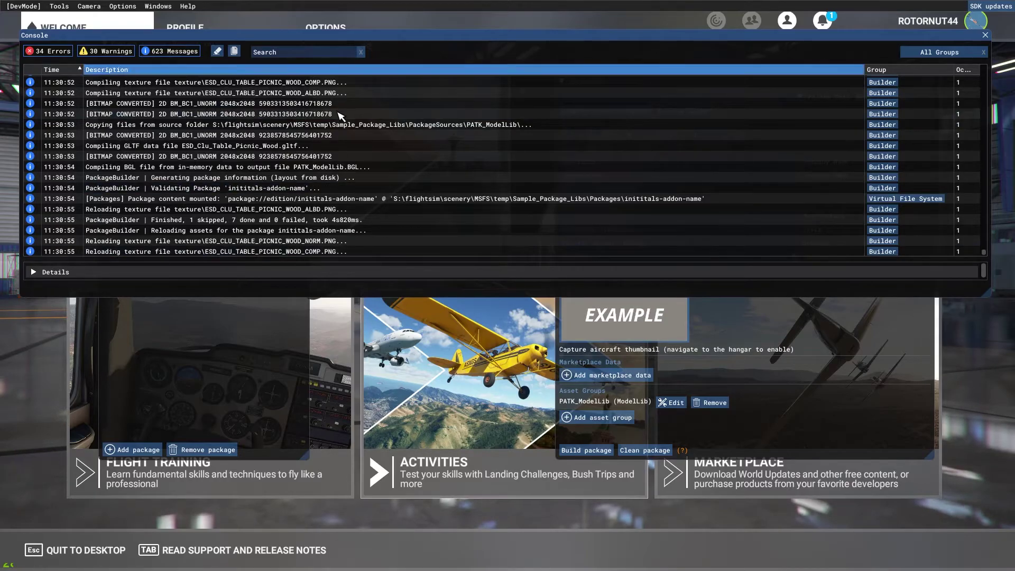
{"action": "left_click", "coordinate": [267, 242]}
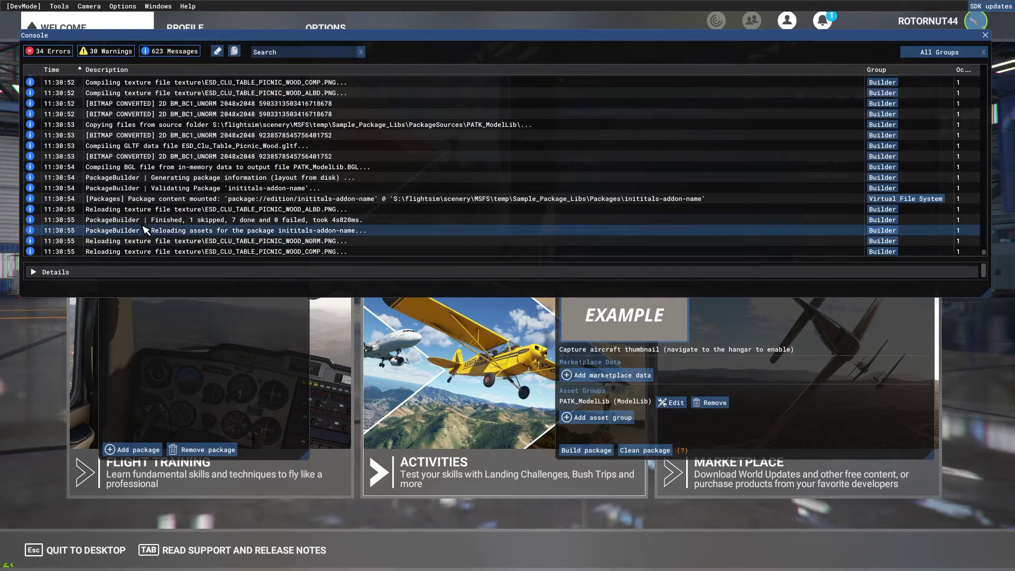
{"action": "left_click", "coordinate": [211, 230]}
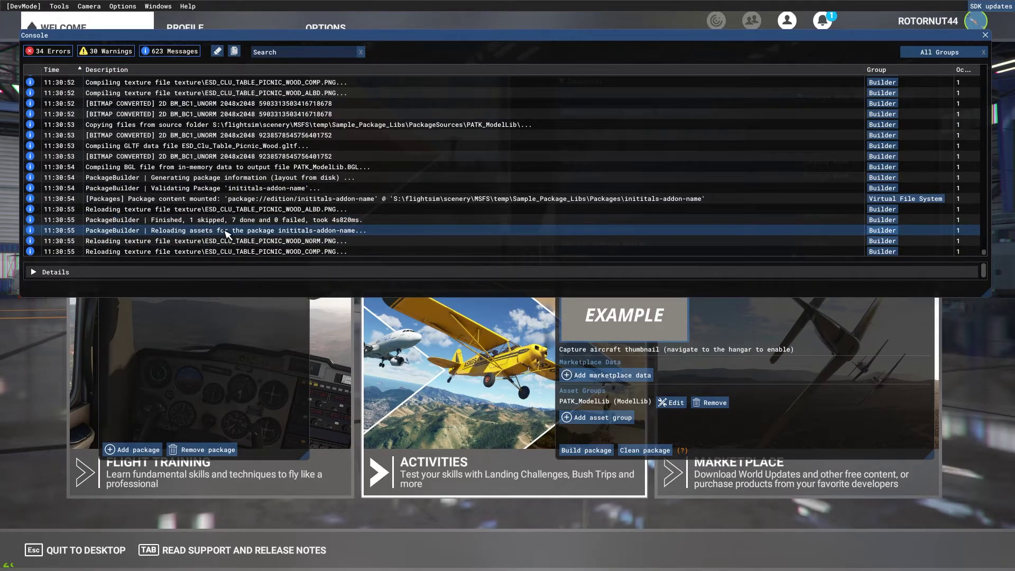
{"action": "left_click", "coordinate": [156, 221]}
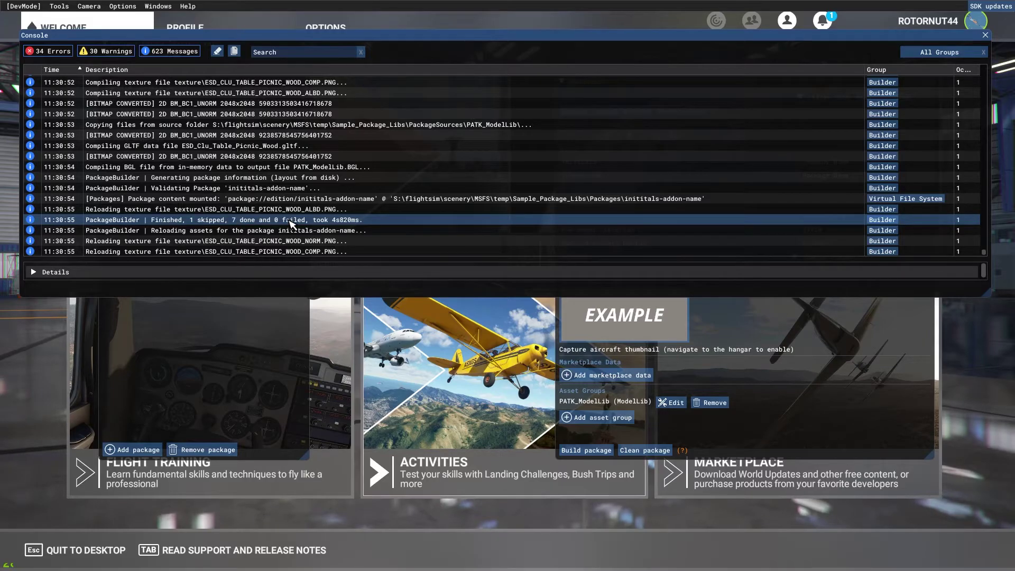
{"action": "key", "text": "Up"}
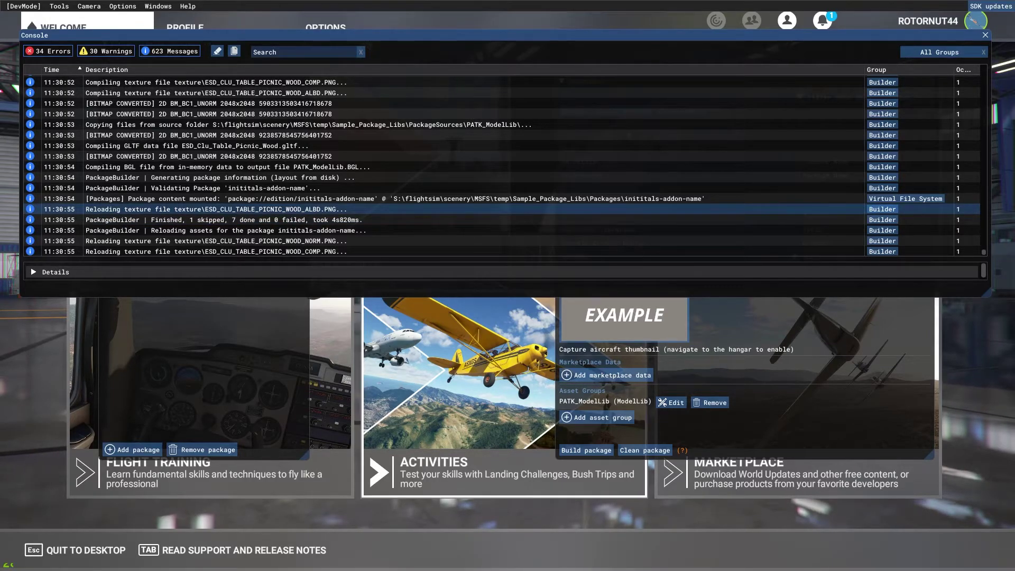
- Minimise Flight Simulator, switch to File Explorer and go up to the Sample_Package_Libs folder
{"action": "key", "text": "alt+Tab"}
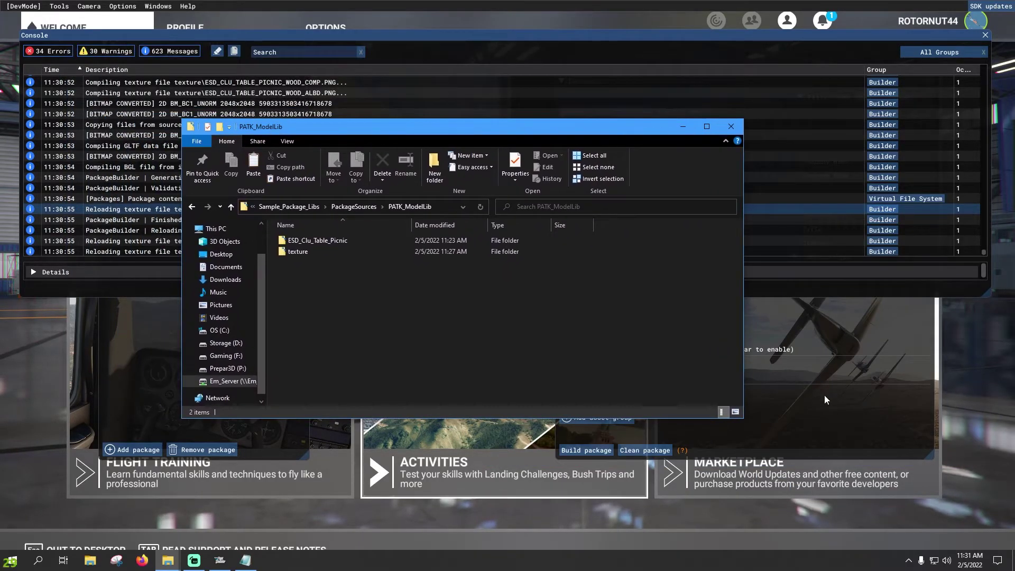
{"action": "left_click", "coordinate": [956, 403]}
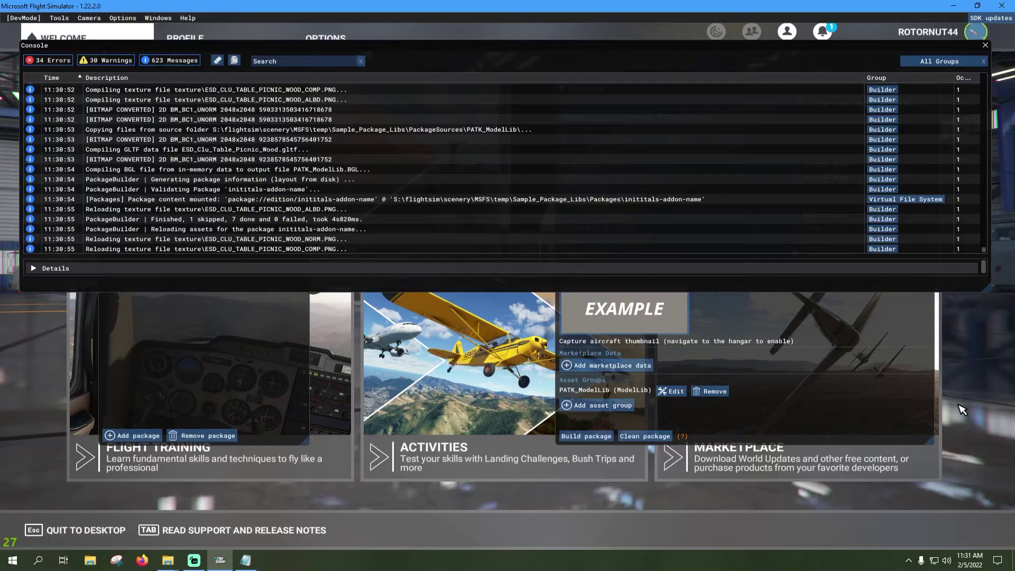
{"action": "left_click", "coordinate": [948, 6]}
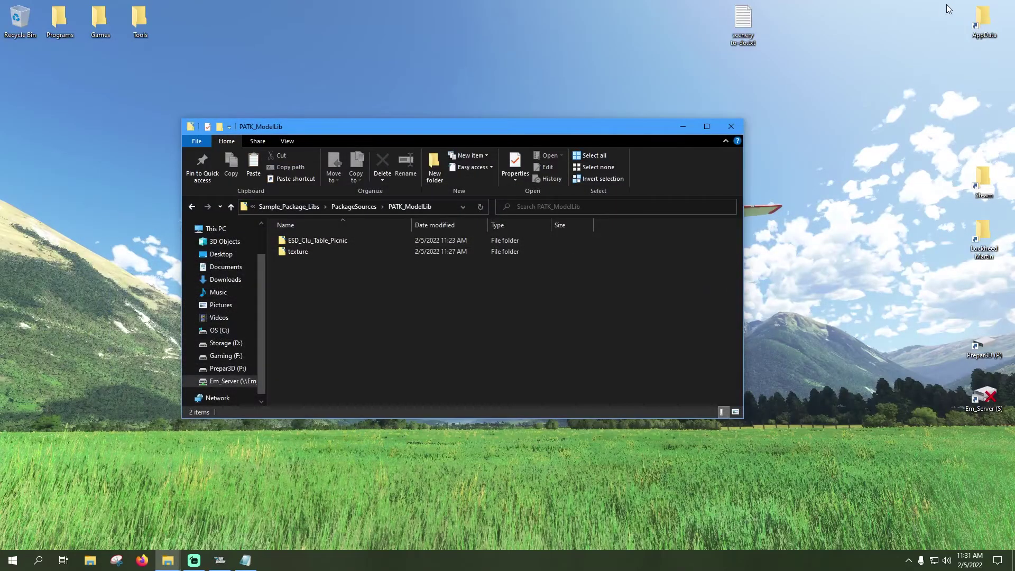
{"action": "left_click", "coordinate": [365, 207]}
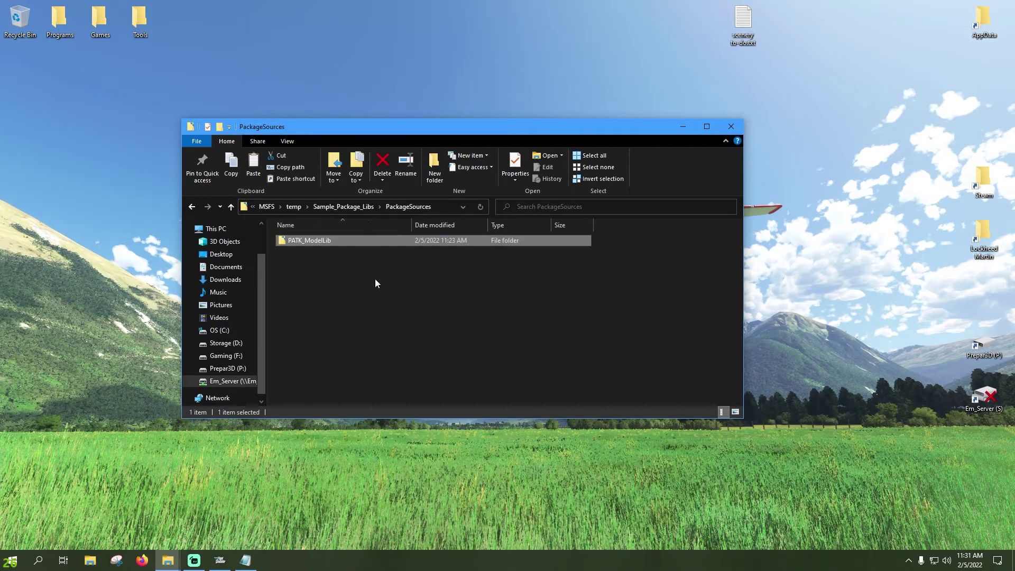
{"action": "left_click", "coordinate": [329, 206]}
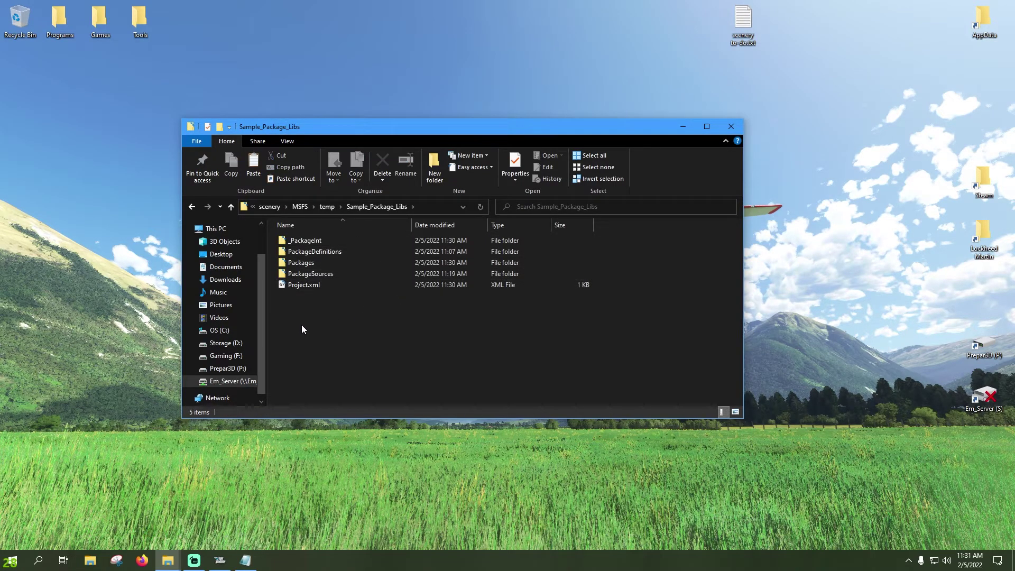
- Look at the generated _PackageInt folder's details and open the Packages folder
{"action": "left_click", "coordinate": [305, 243]}
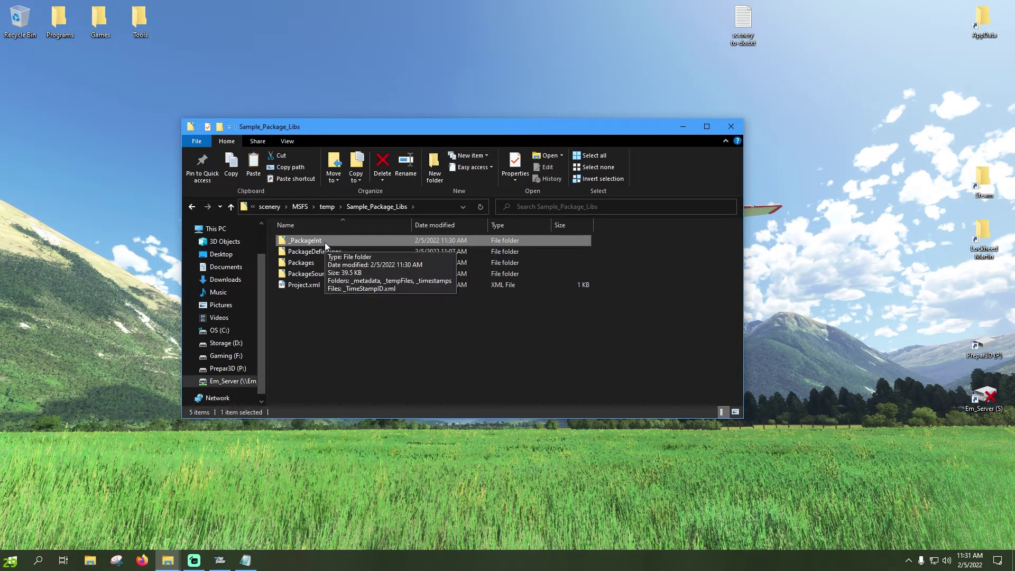
{"action": "left_click", "coordinate": [318, 264]}
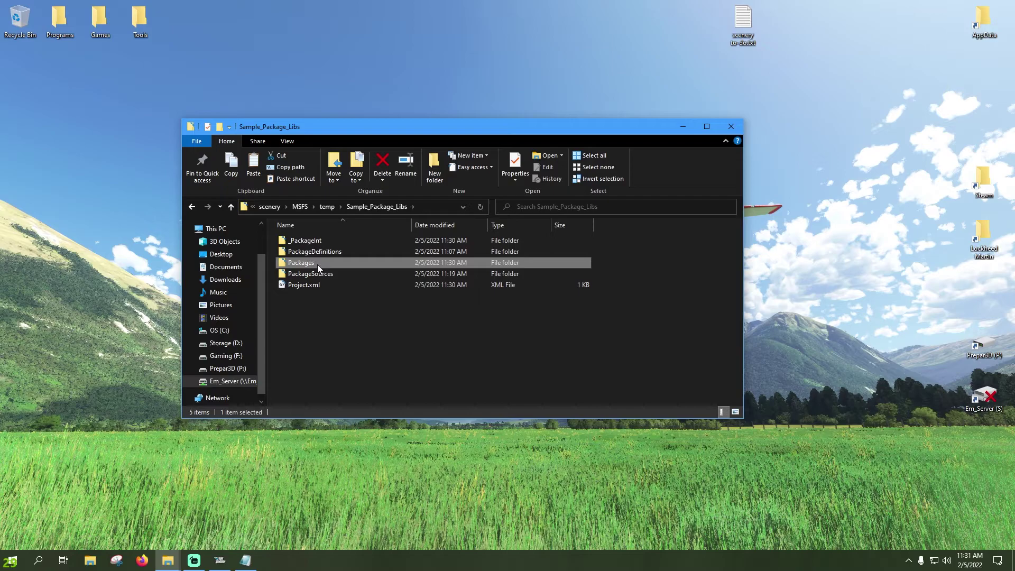
{"action": "double_click", "coordinate": [317, 265]}
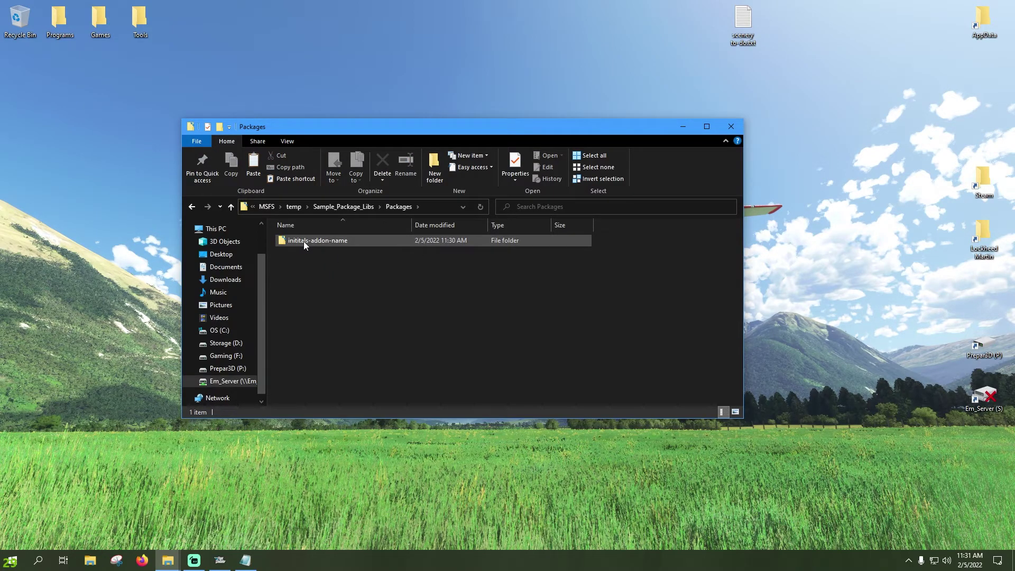
- Switch to Flight Simulator, check the Company Name and Package Name in the Inspector, and minimise it again
{"action": "left_click", "coordinate": [220, 560]}
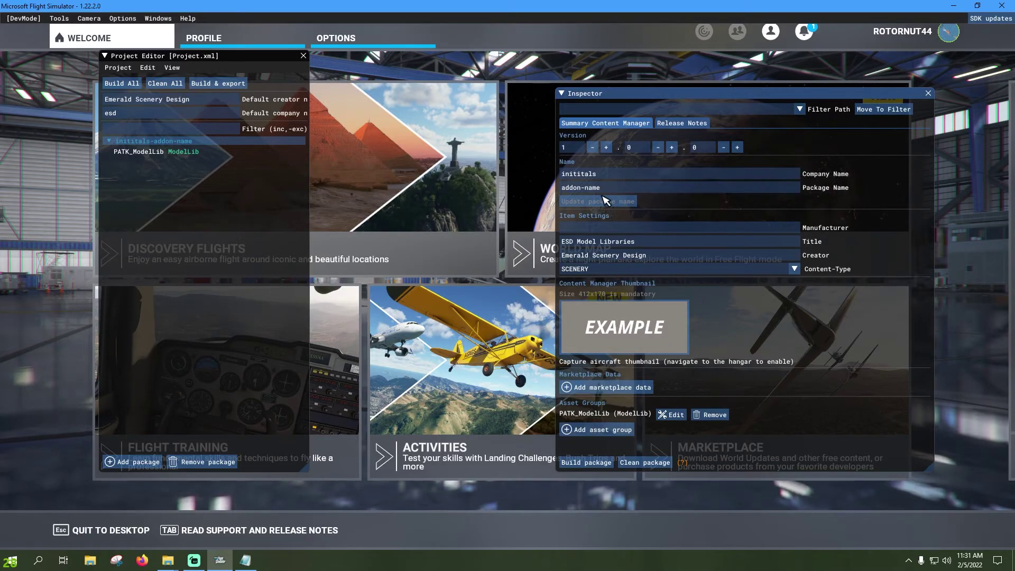
{"action": "mouse_move", "coordinate": [641, 191]}
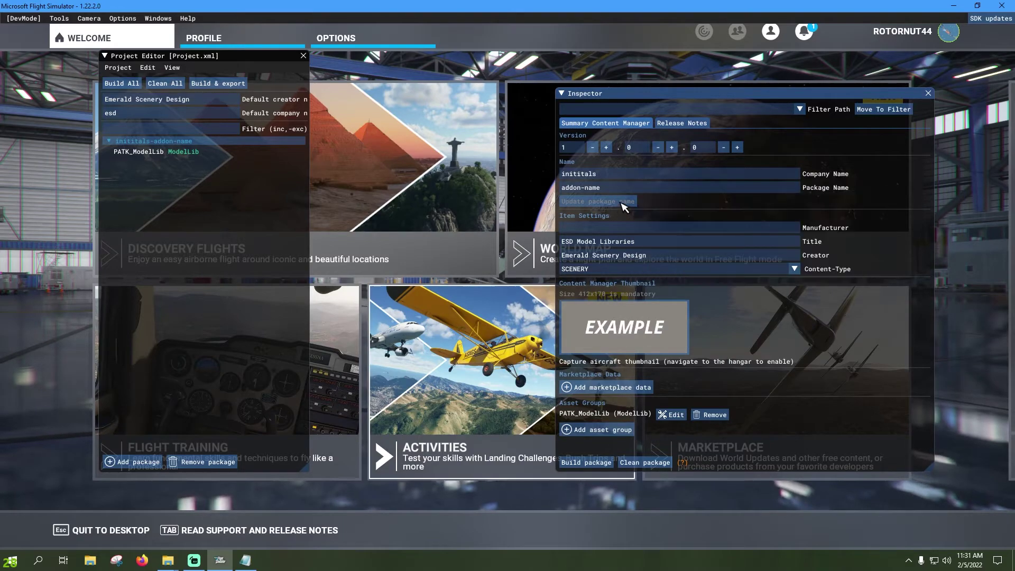
{"action": "left_click", "coordinate": [950, 8]}
- Open the built inititals-addon-name package folder and select its layout.json and manifest.json files
{"action": "left_click", "coordinate": [327, 245]}
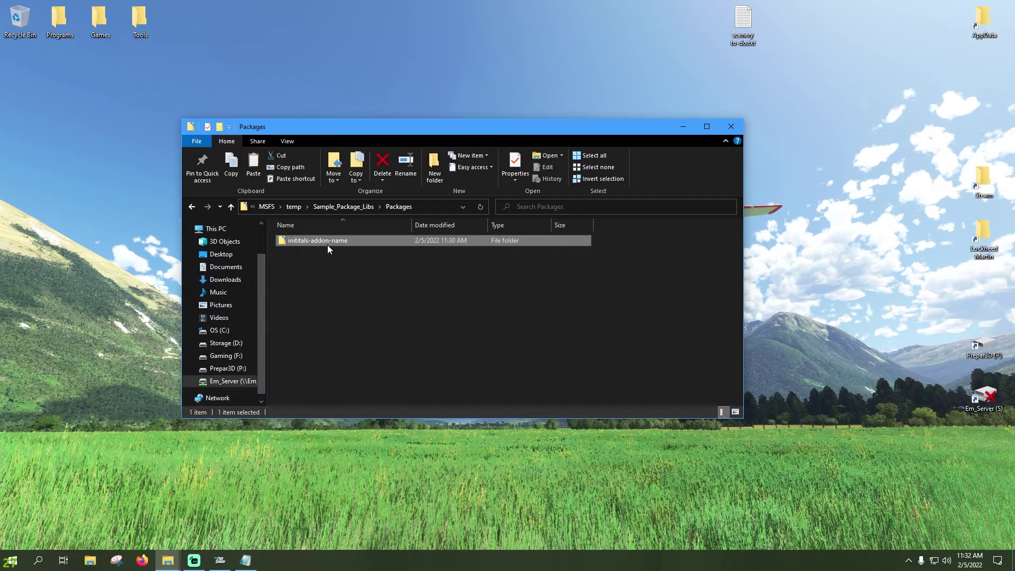
{"action": "double_click", "coordinate": [327, 245]}
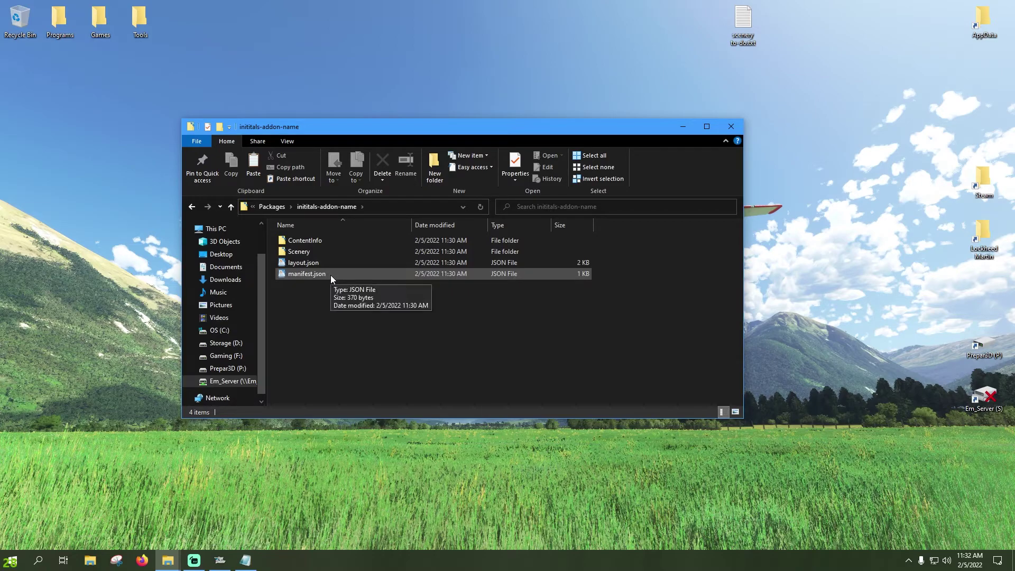
{"action": "left_click_drag", "start_coordinate": [319, 307], "coordinate": [382, 258]}
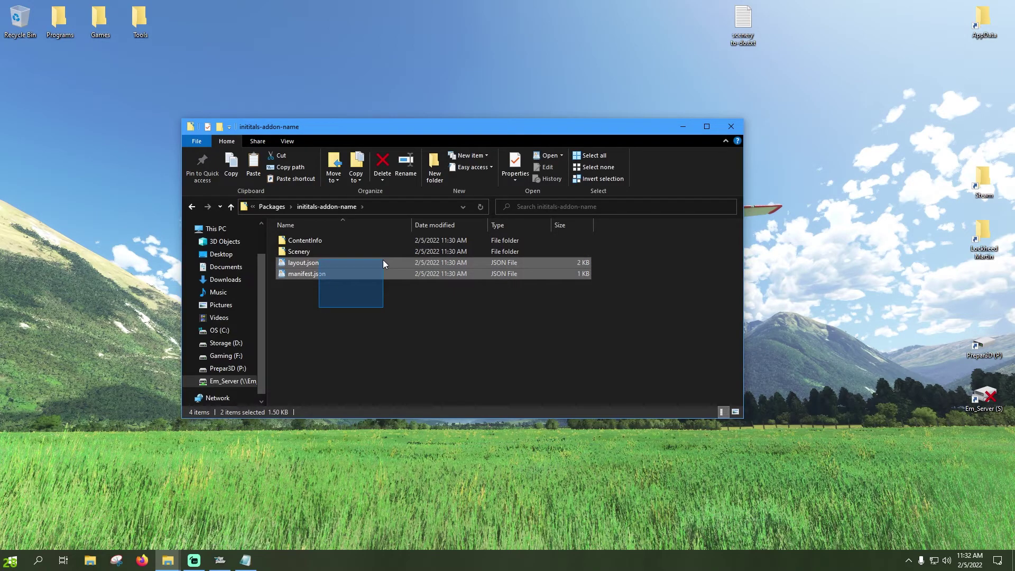
- Browse the package through Scenery, esd and patk into the texture folder, and widen the Name column to read the full texture file names
{"action": "left_click", "coordinate": [363, 322]}
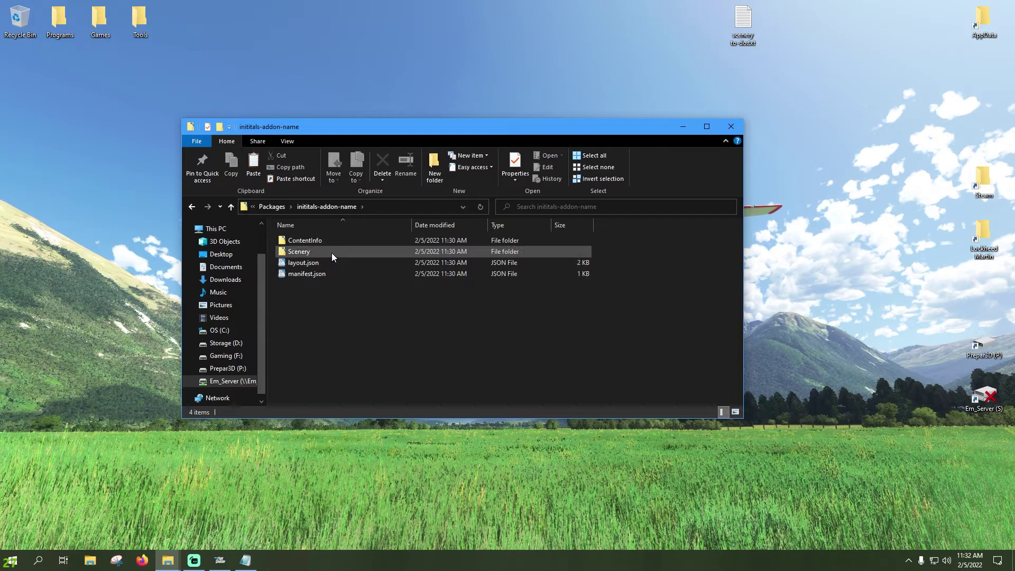
{"action": "double_click", "coordinate": [333, 251]}
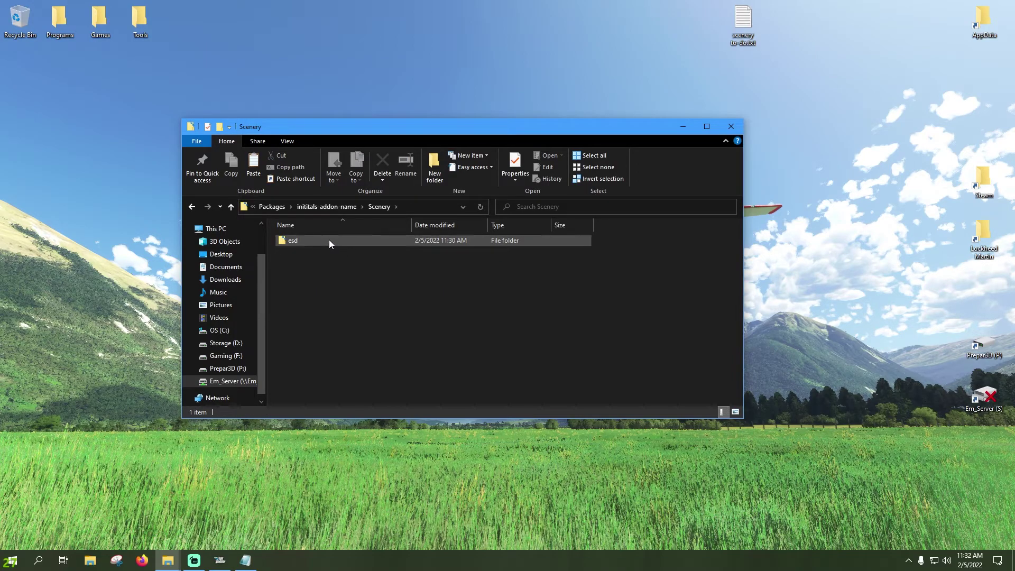
{"action": "double_click", "coordinate": [329, 239]}
{"action": "double_click", "coordinate": [337, 242]}
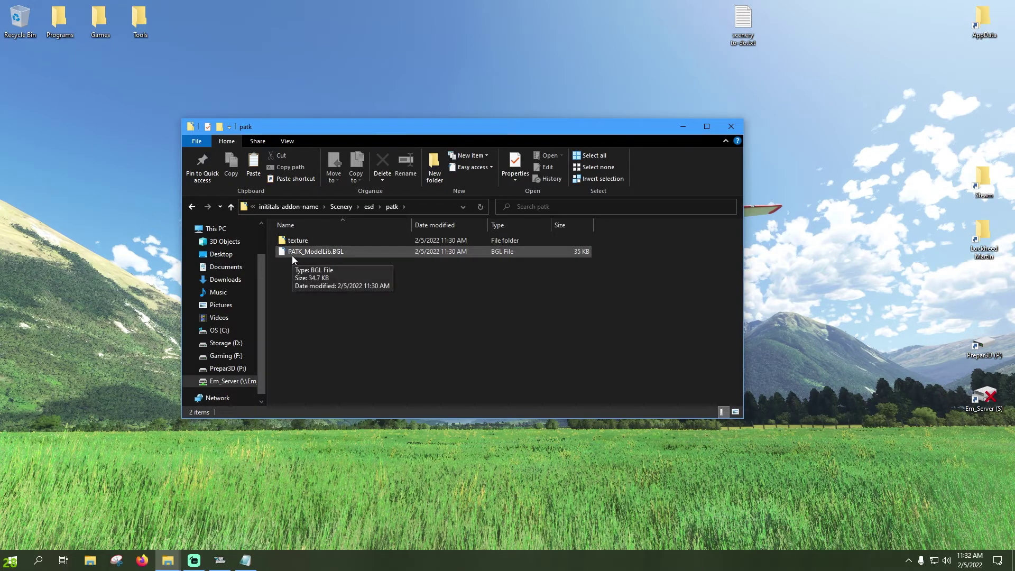
{"action": "double_click", "coordinate": [336, 241]}
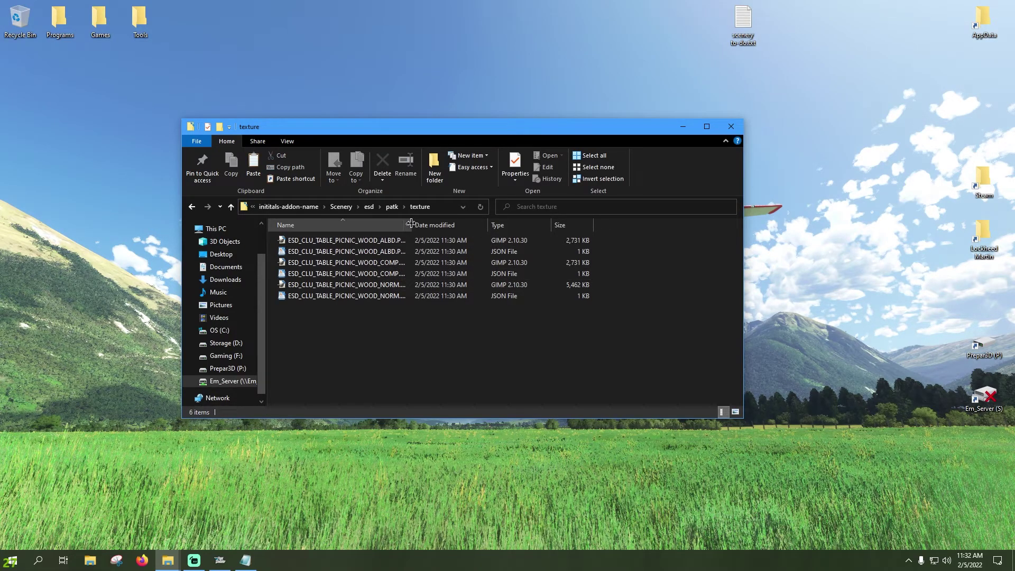
{"action": "left_click_drag", "start_coordinate": [411, 224], "coordinate": [493, 225]}
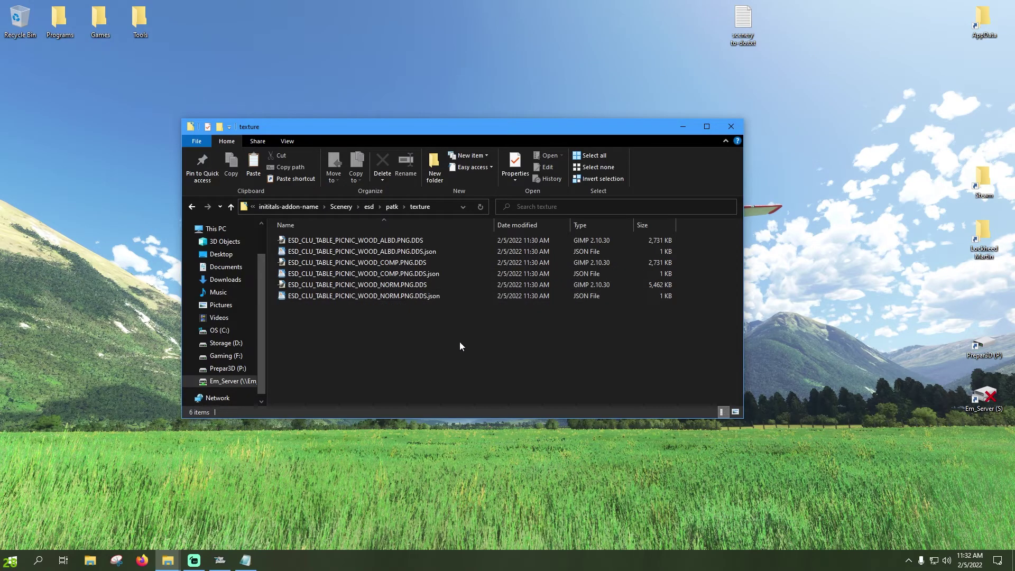
- Go back up to the Packages folder and look at the inititals-addon-name folder's details and available actions without running any
{"action": "left_click", "coordinate": [348, 208]}
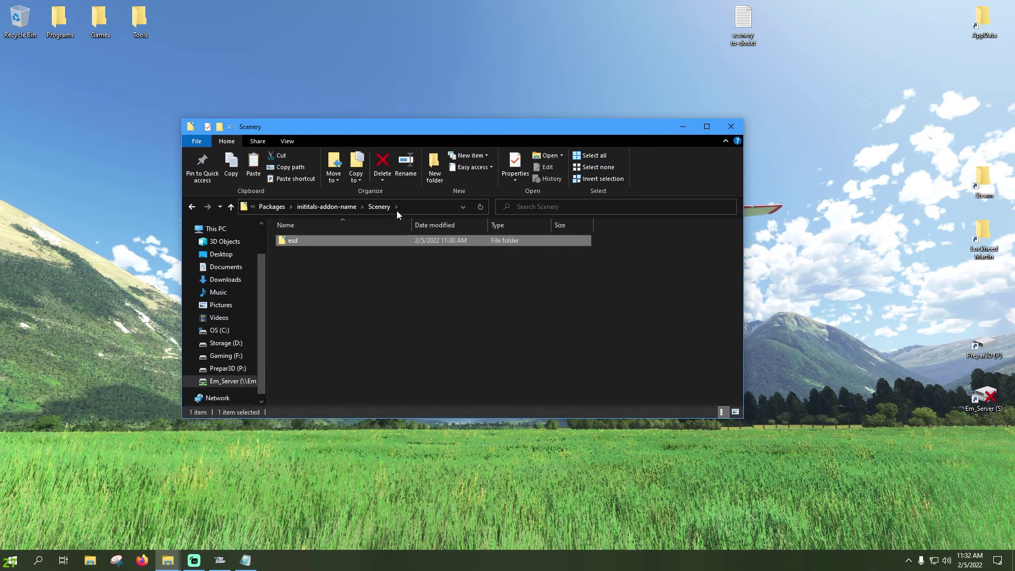
{"action": "left_click", "coordinate": [342, 210]}
{"action": "left_click", "coordinate": [271, 207]}
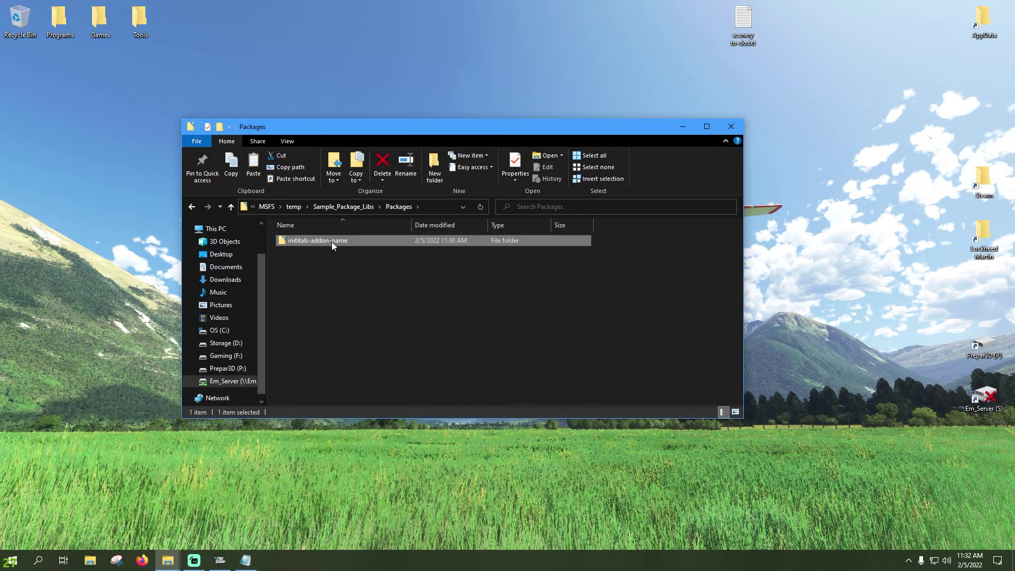
{"action": "mouse_move", "coordinate": [333, 242]}
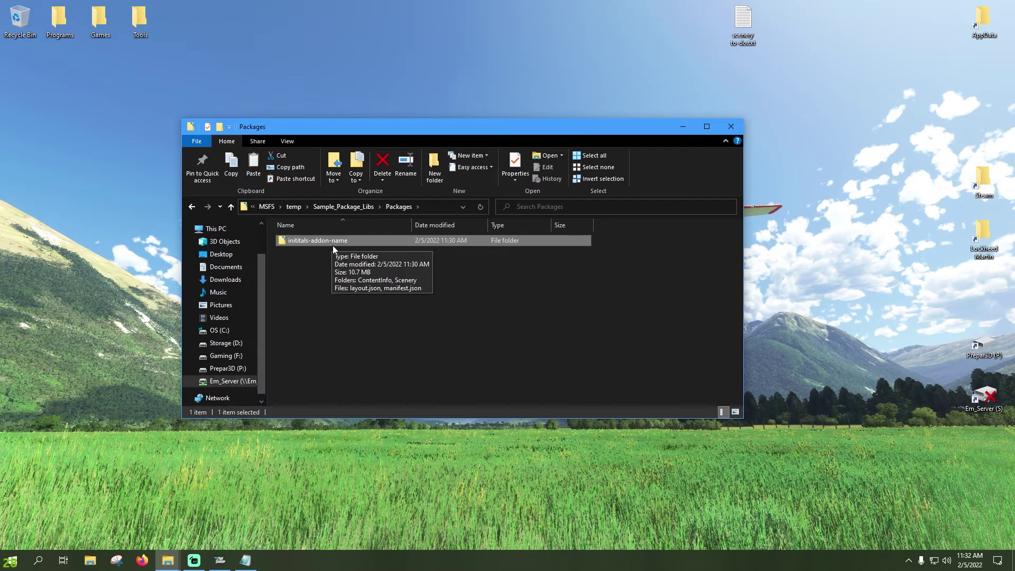
{"action": "right_click", "coordinate": [340, 245]}
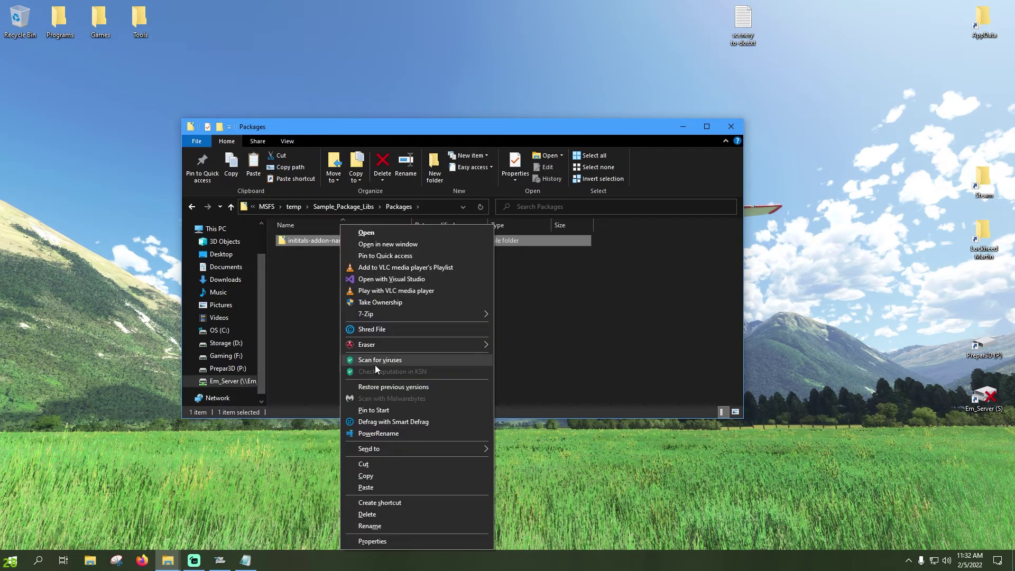
{"action": "left_click", "coordinate": [592, 300]}
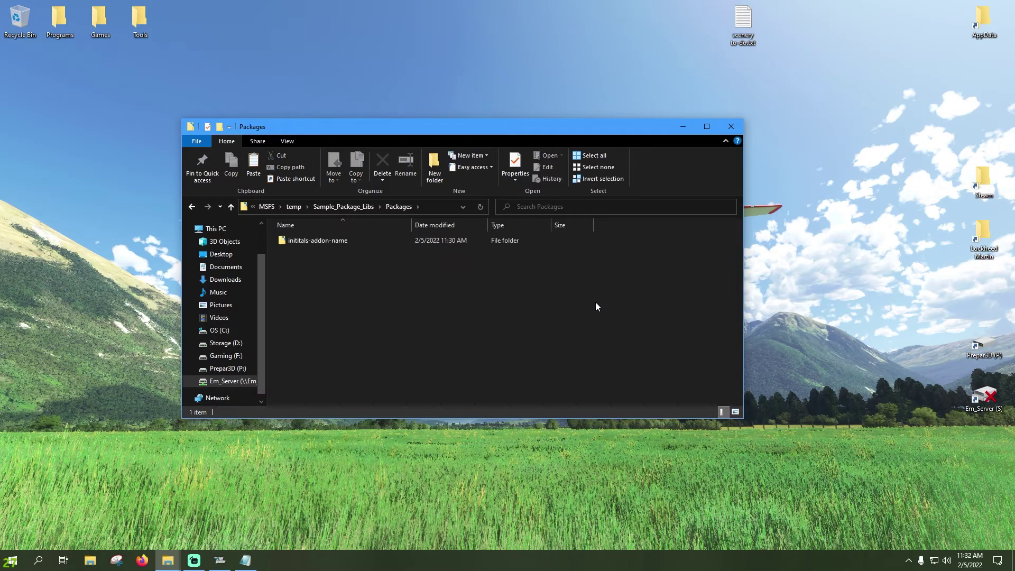